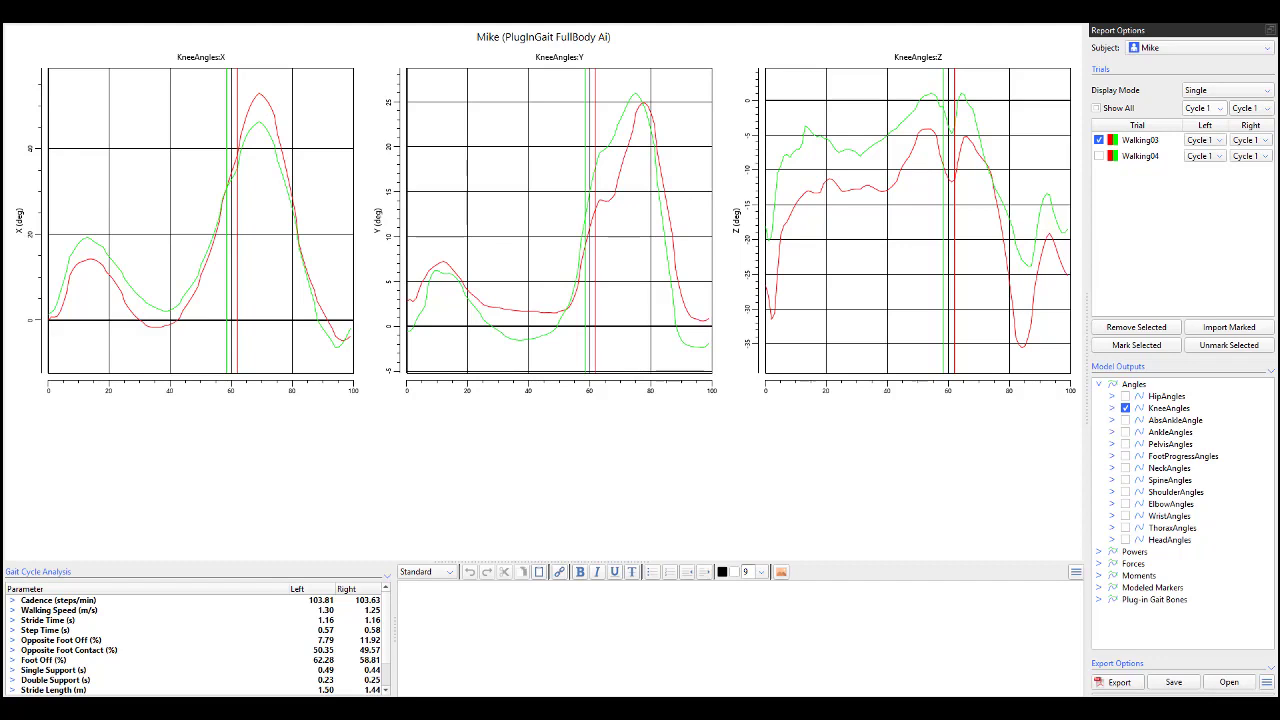
# Set the report's display mode to Overlaid and include the Walking04 trial in the knee angle graphs.
pyautogui.click(1204, 92)
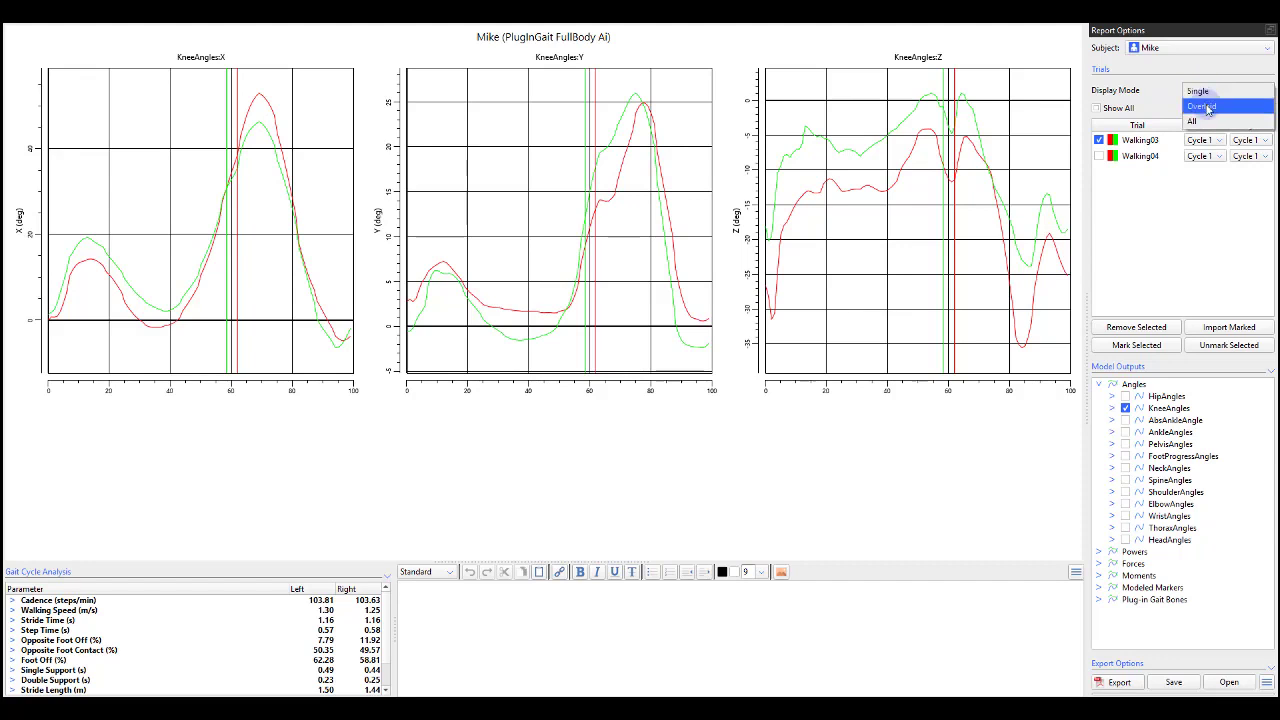
pyautogui.click(1204, 106)
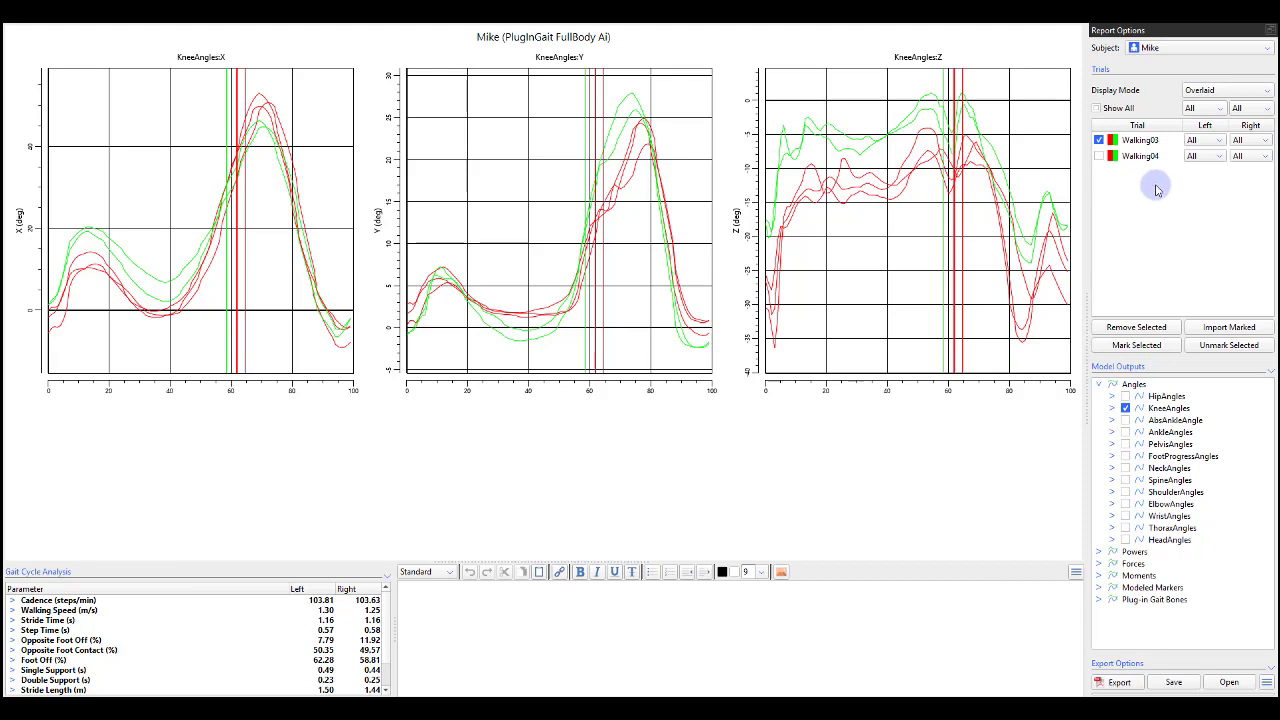
pyautogui.click(1100, 157)
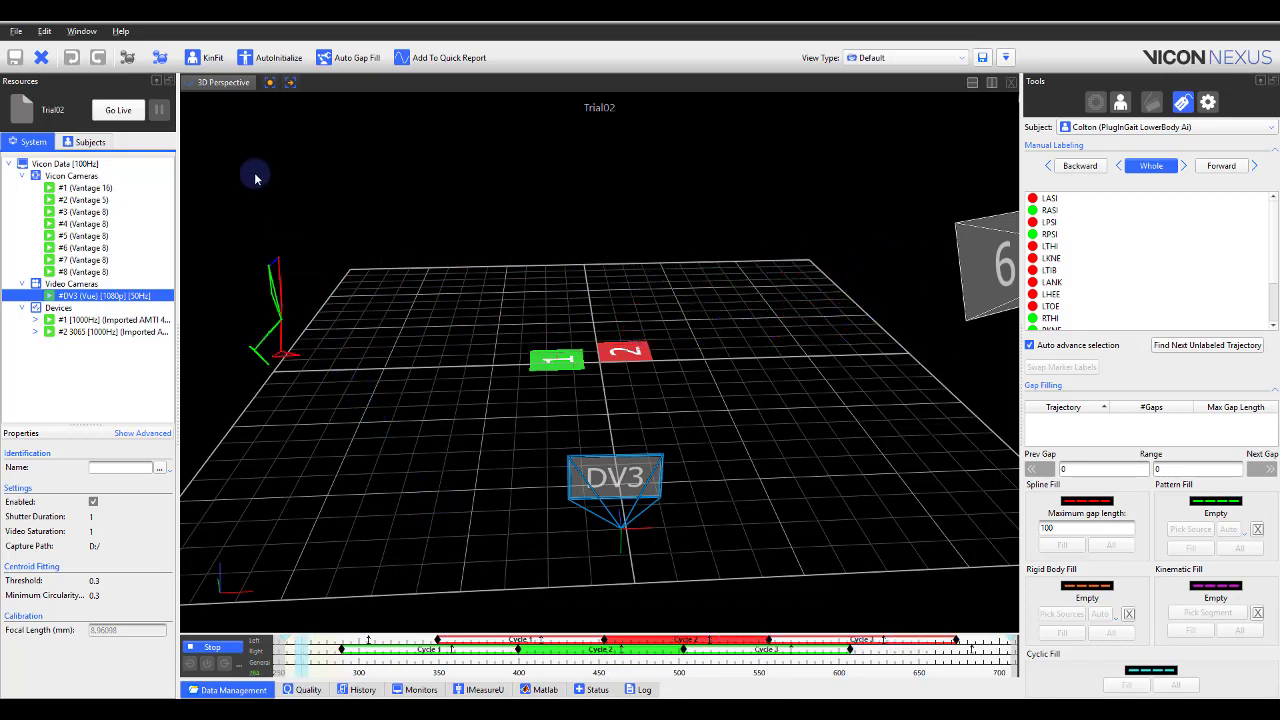
# Switch the workspace to the DV3 video camera view and turn on the Mirrored option.
pyautogui.click(223, 82)
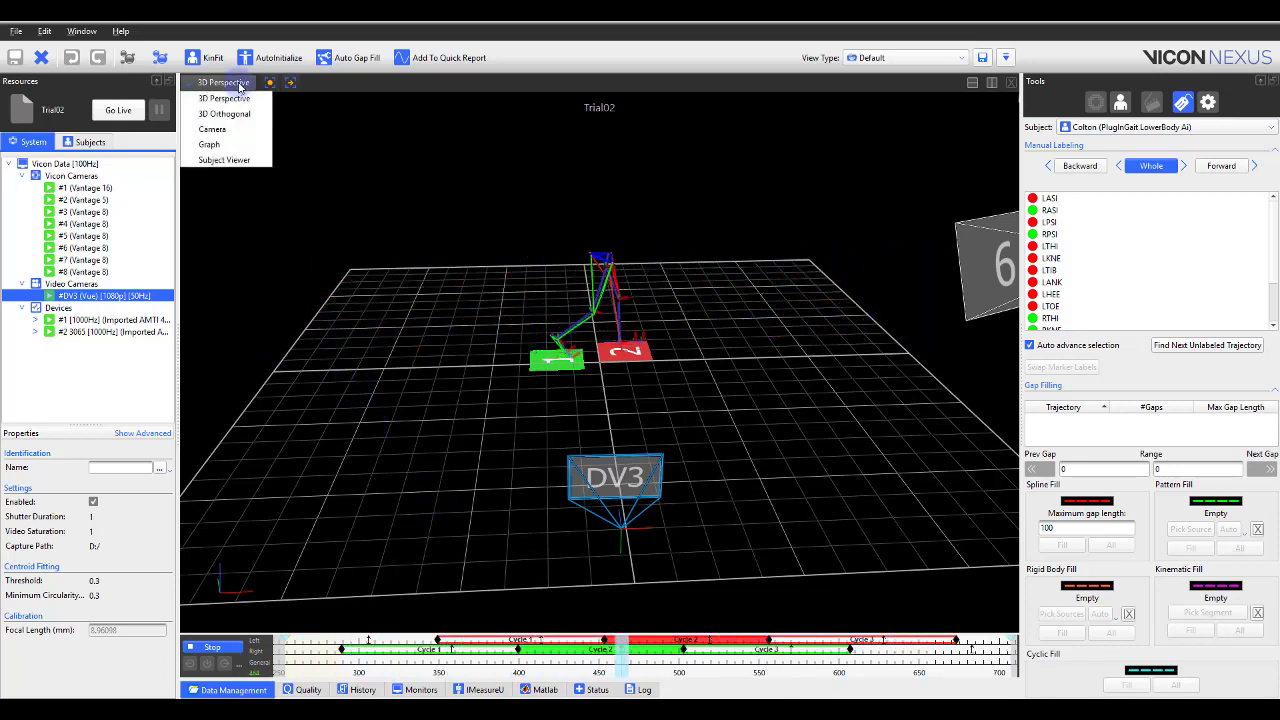
pyautogui.click(226, 130)
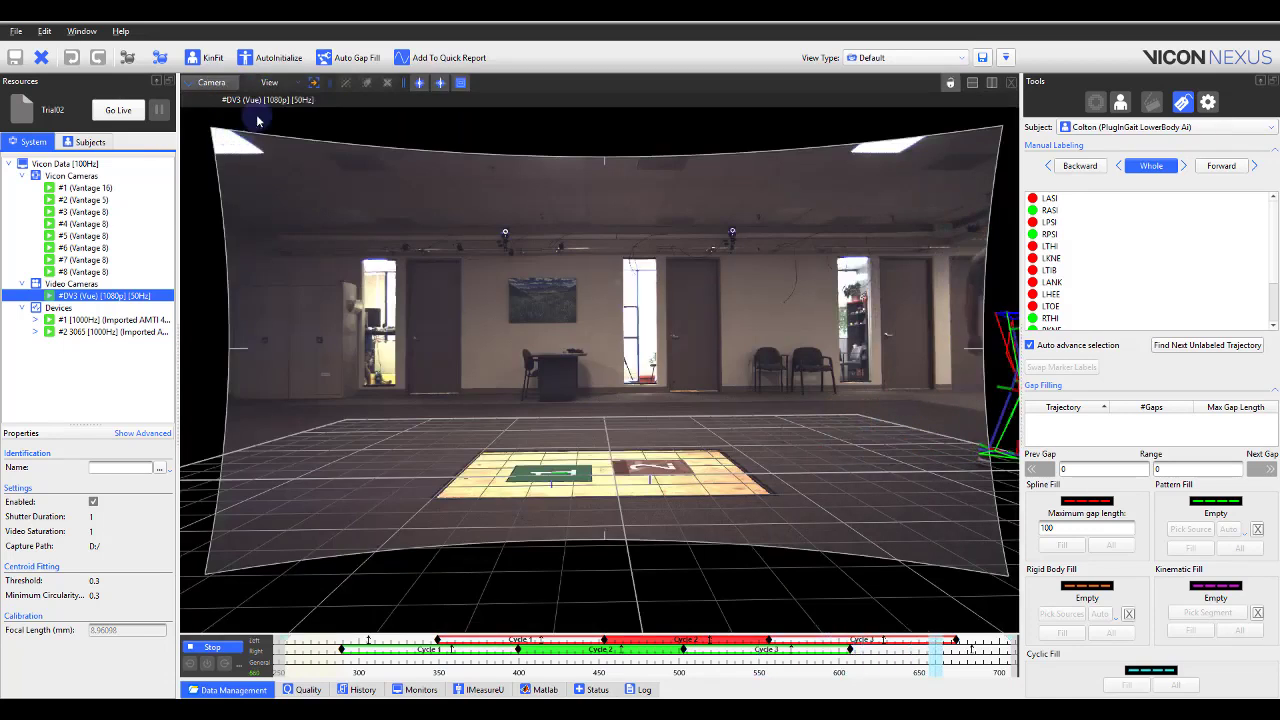
pyautogui.click(270, 84)
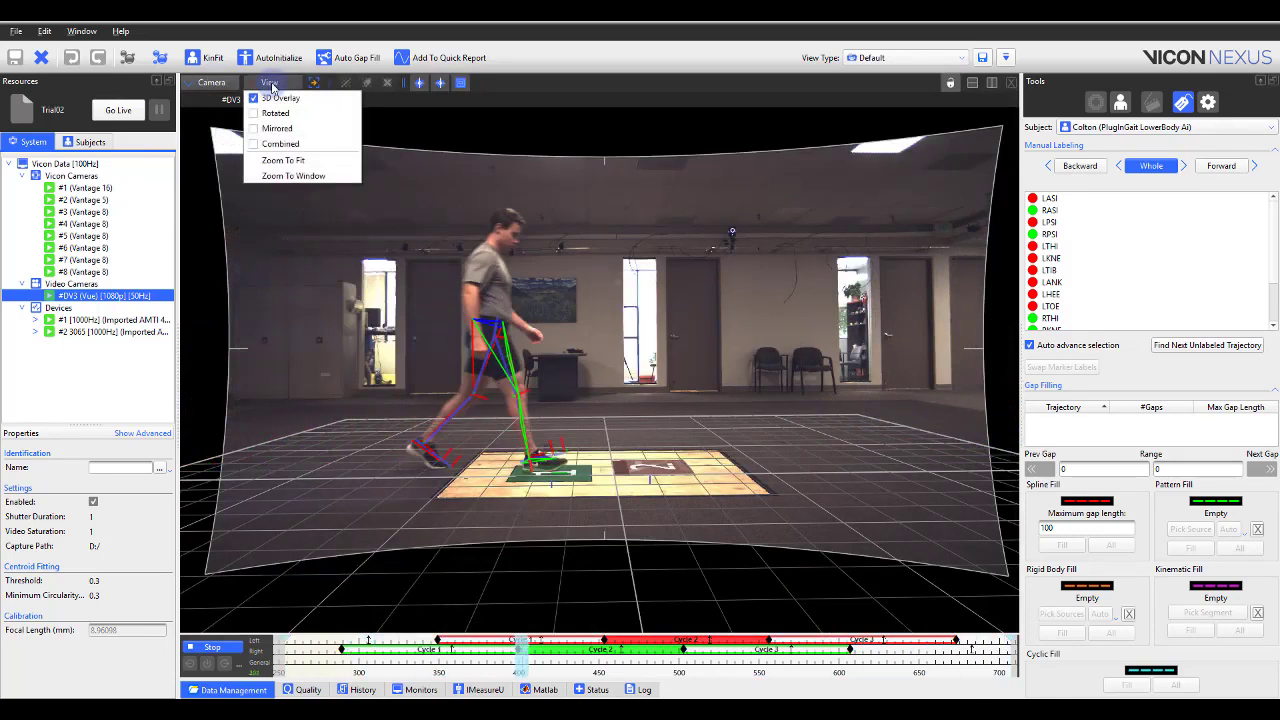
pyautogui.click(281, 129)
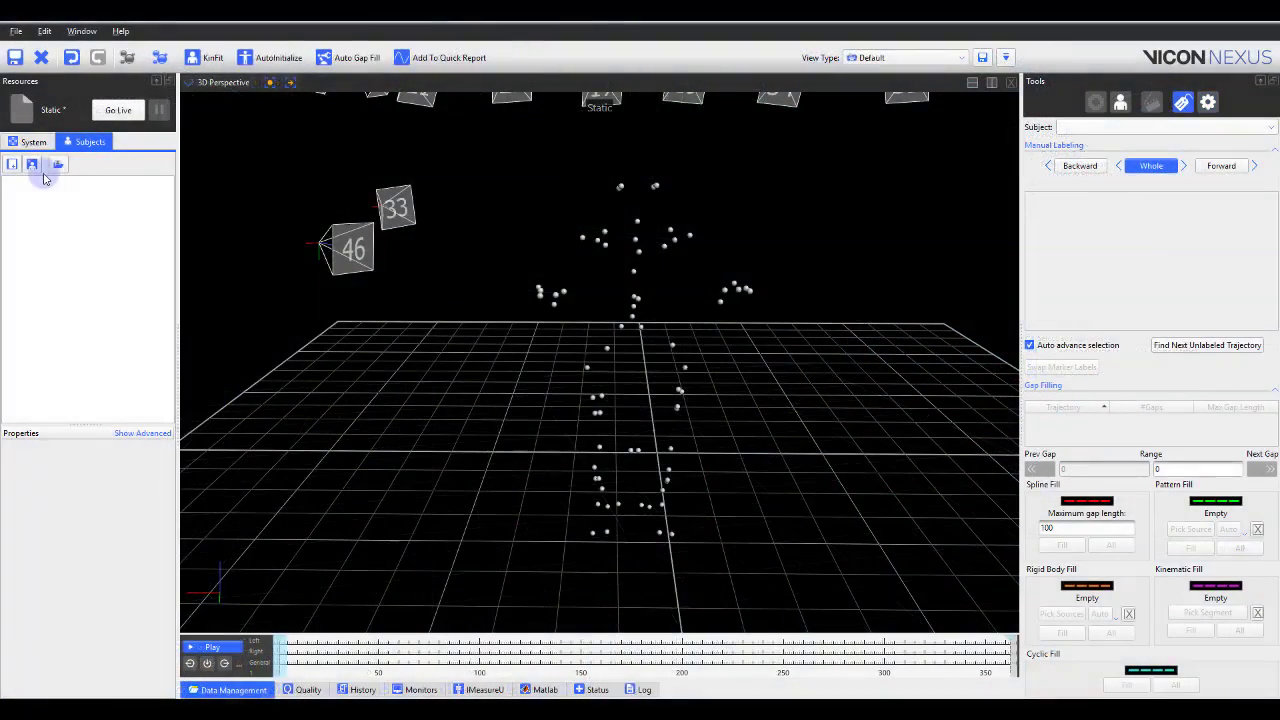
# Create a subject from the Hybrid CAST Visual3D Ai labeling template, keeping the suggested subject name.
pyautogui.click(36, 164)
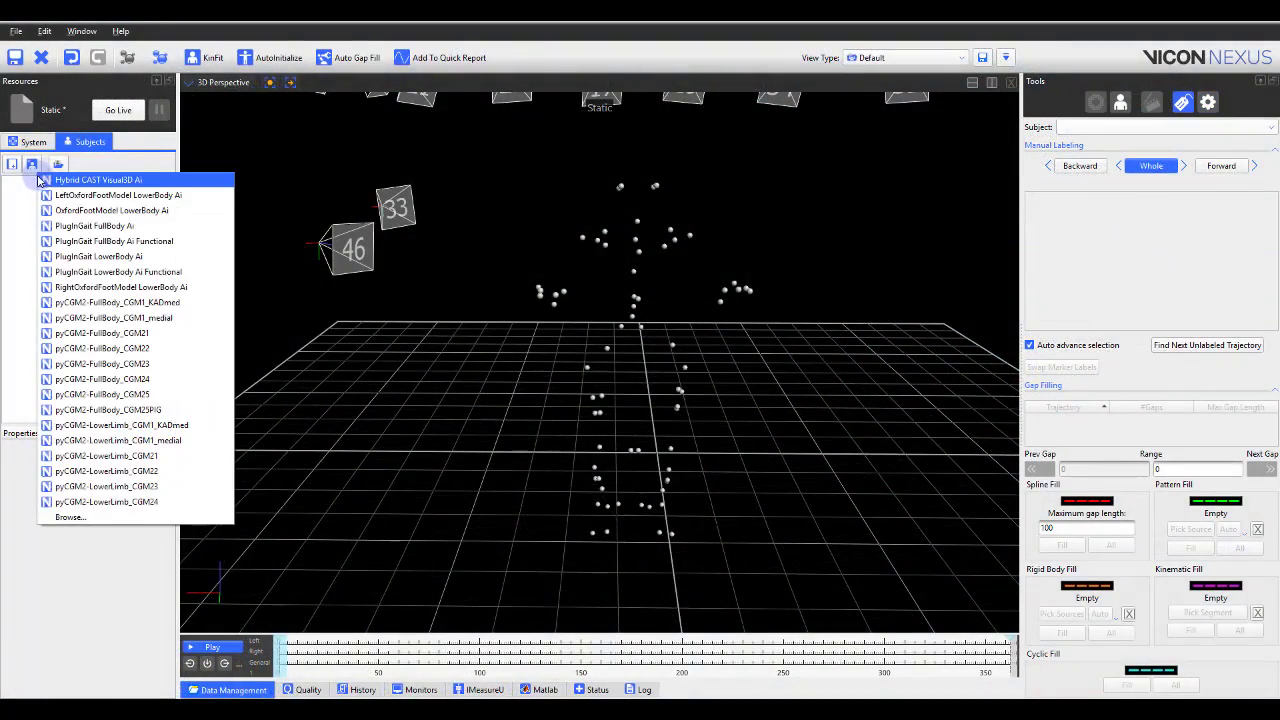
pyautogui.click(158, 184)
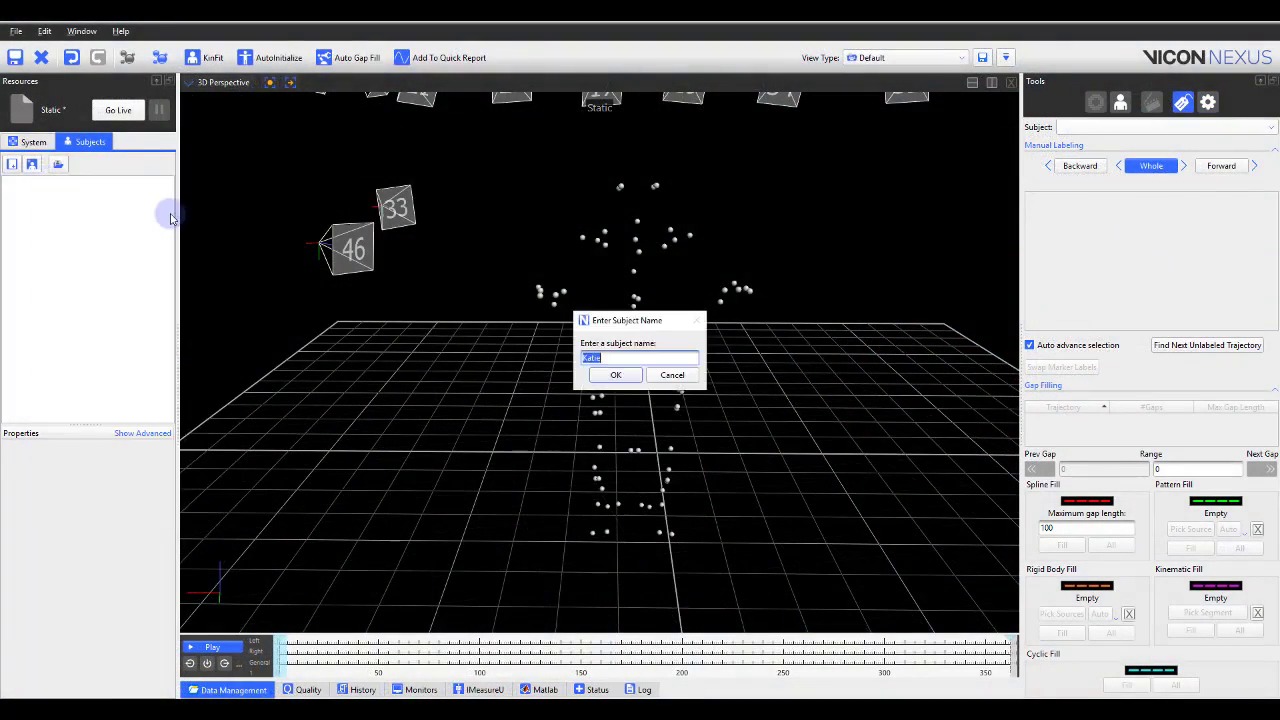
pyautogui.click(616, 374)
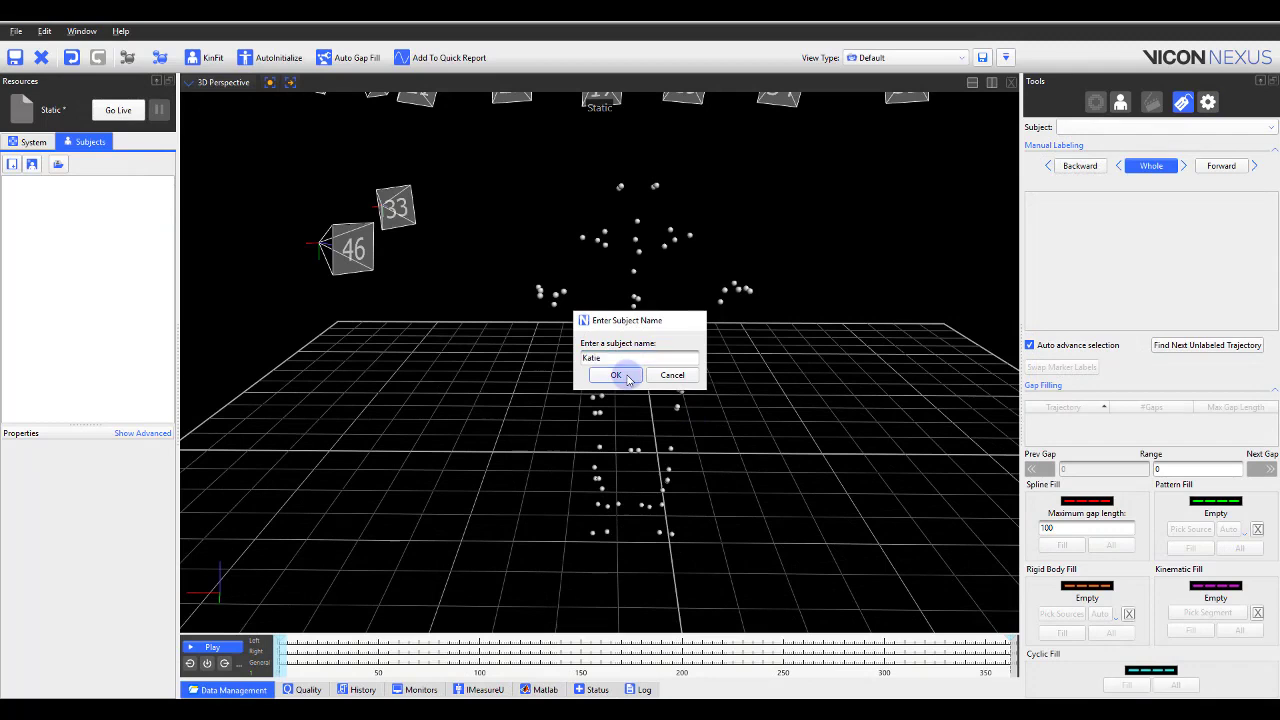
# Autoinitialize the subject's labels in the Static trial and show the marker names in the 3D view.
pyautogui.click(272, 57)
pyautogui.moveTo(509, 381); pyautogui.dragTo(510, 352, button='right')
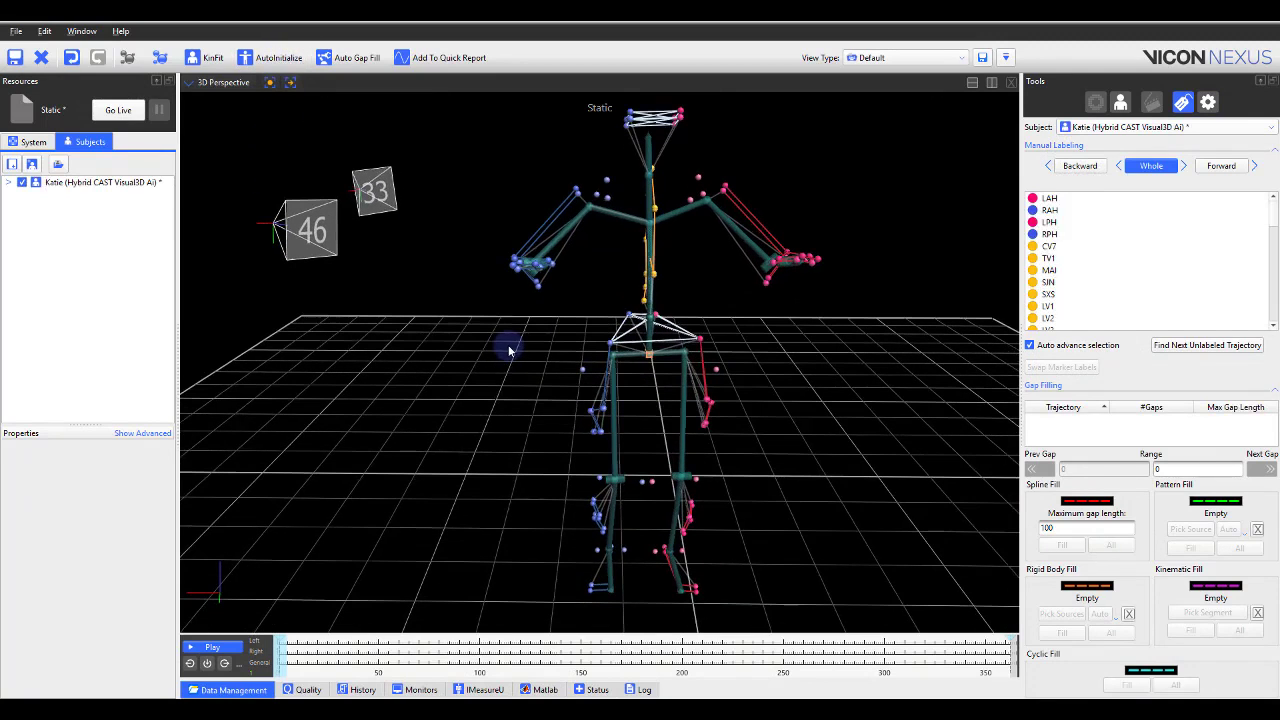
pyautogui.hotkey('ctrl', 'space')
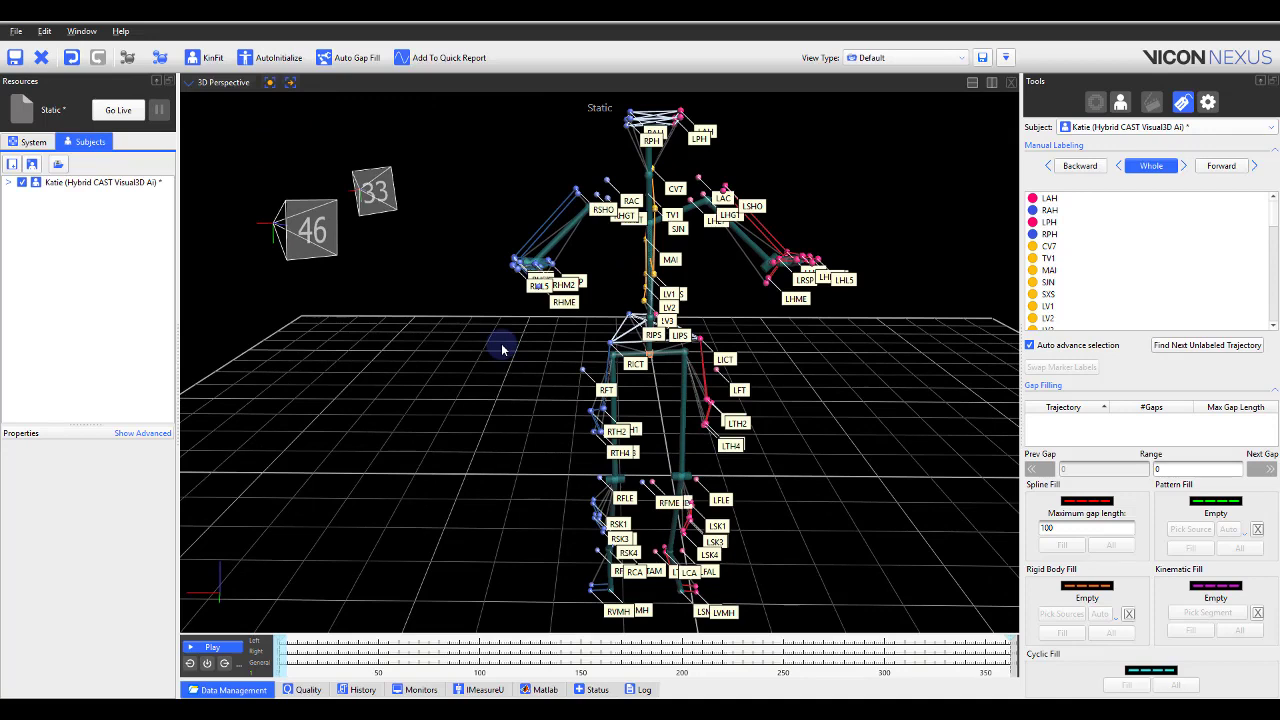
pyautogui.moveTo(503, 349); pyautogui.dragTo(489, 360)
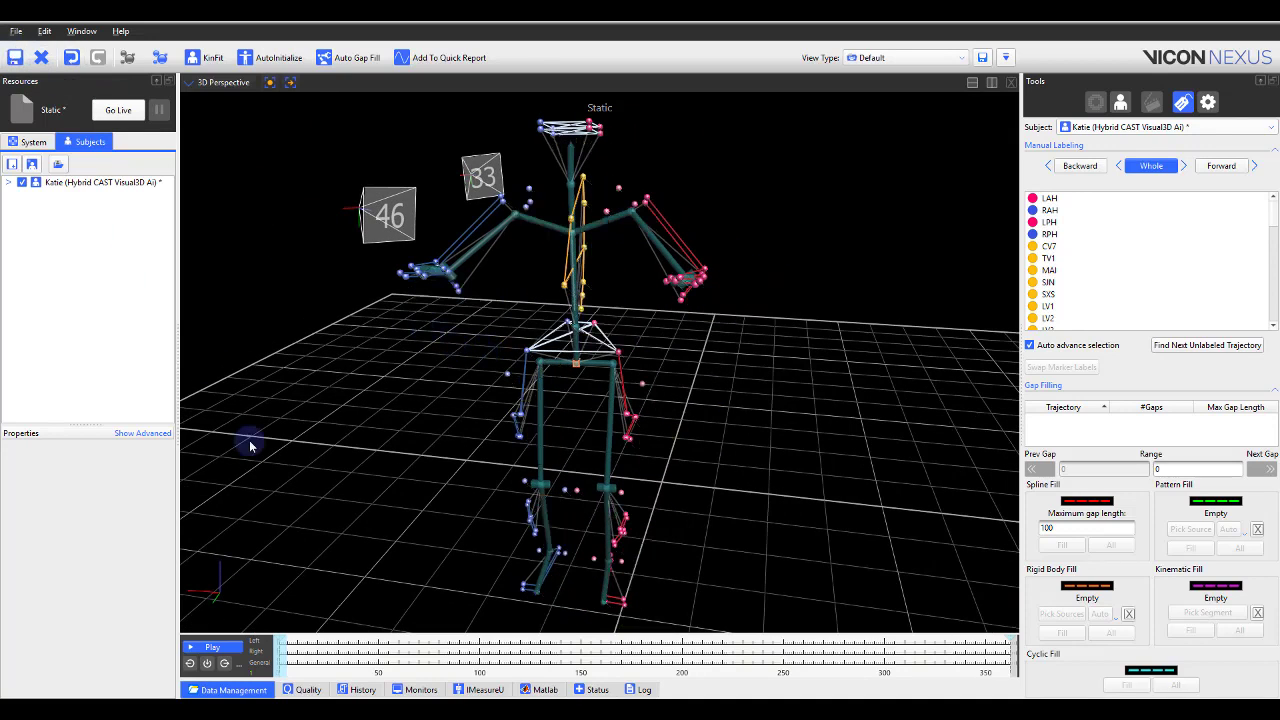
# Load the Walk01 trial from the Hybrid CAST session and run the reconstruct and label pipeline.
pyautogui.click(262, 690)
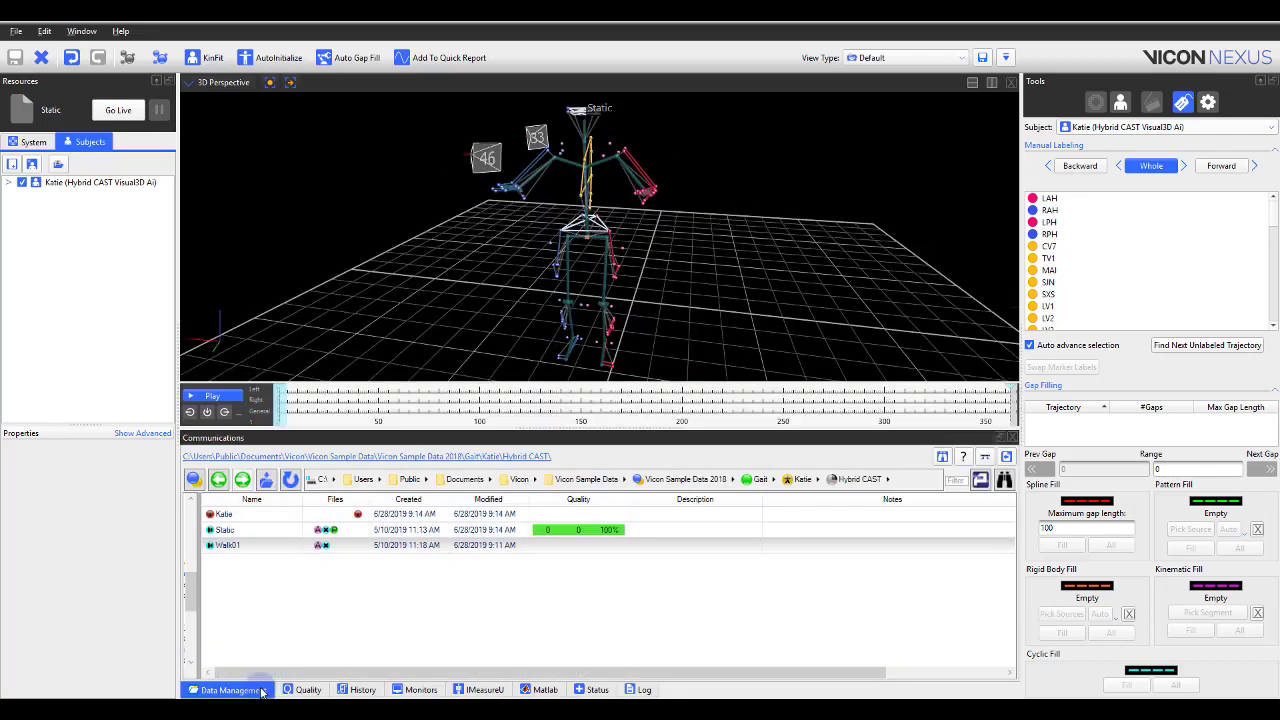
pyautogui.doubleClick(265, 545)
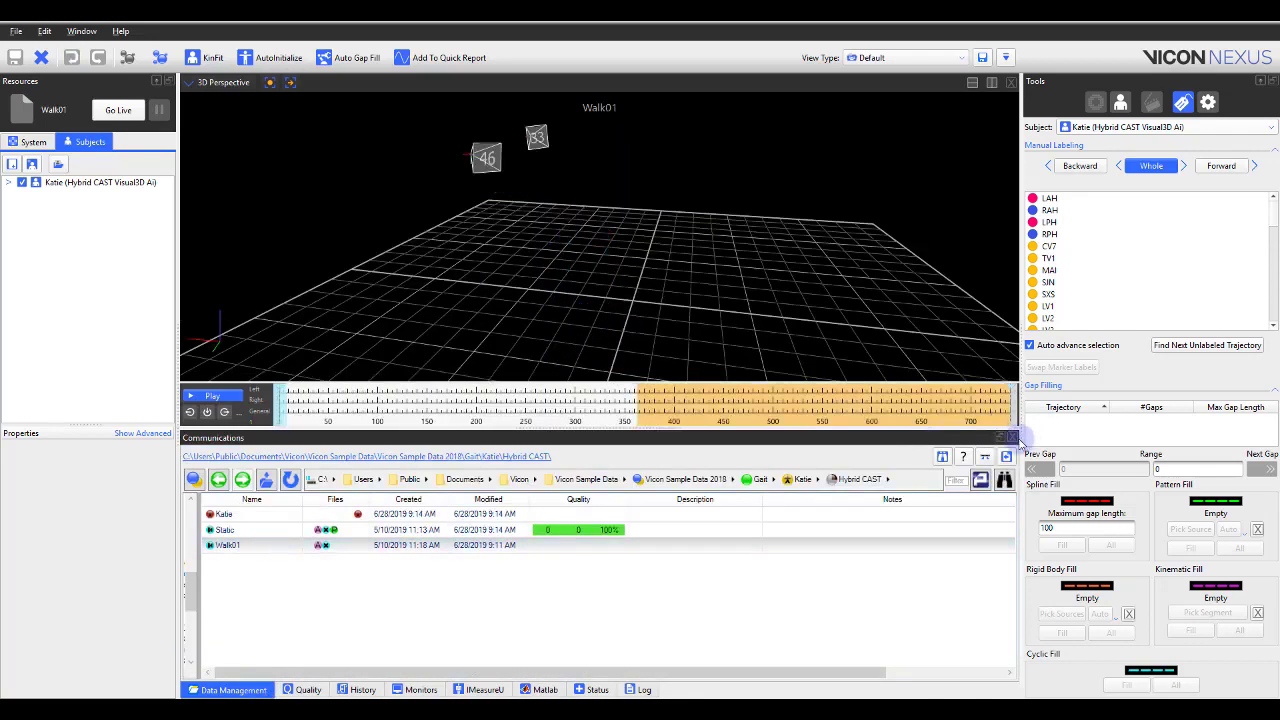
pyautogui.click(1016, 438)
pyautogui.click(160, 58)
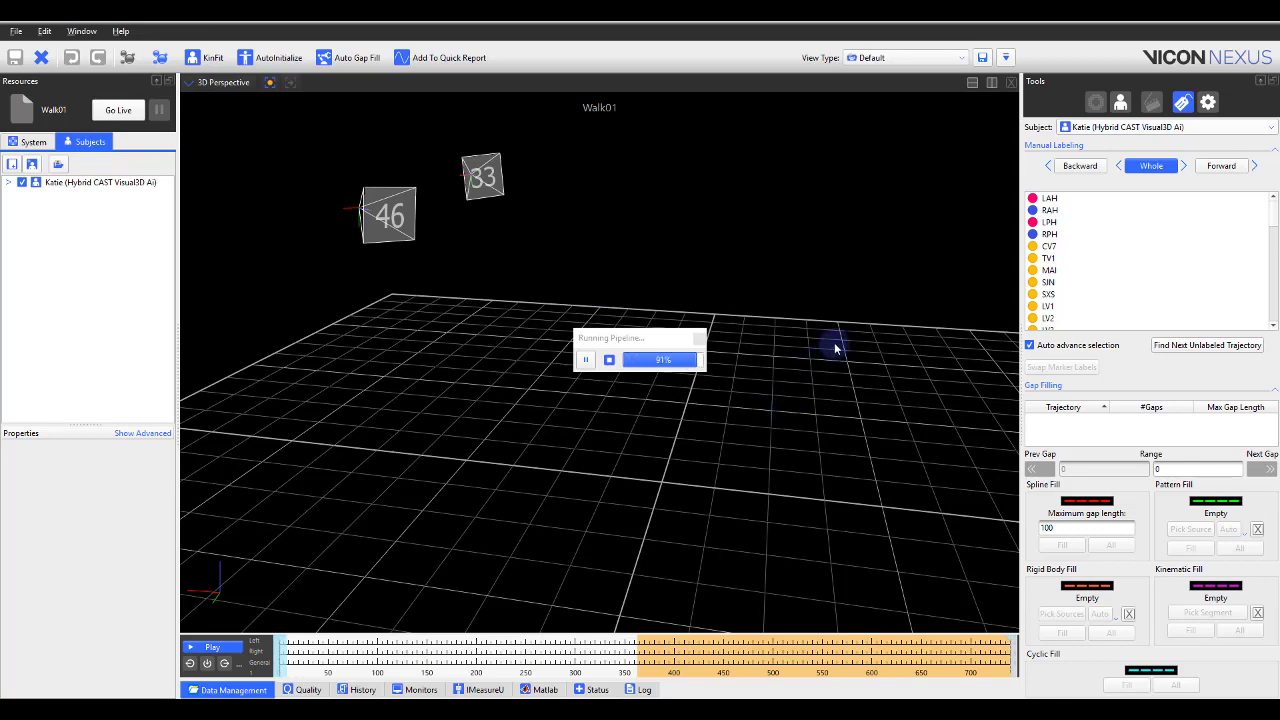
# Play back the Walk01 trial and inspect the labeled walking subject from several angles.
pyautogui.click(212, 648)
pyautogui.moveTo(814, 443); pyautogui.dragTo(643, 451)
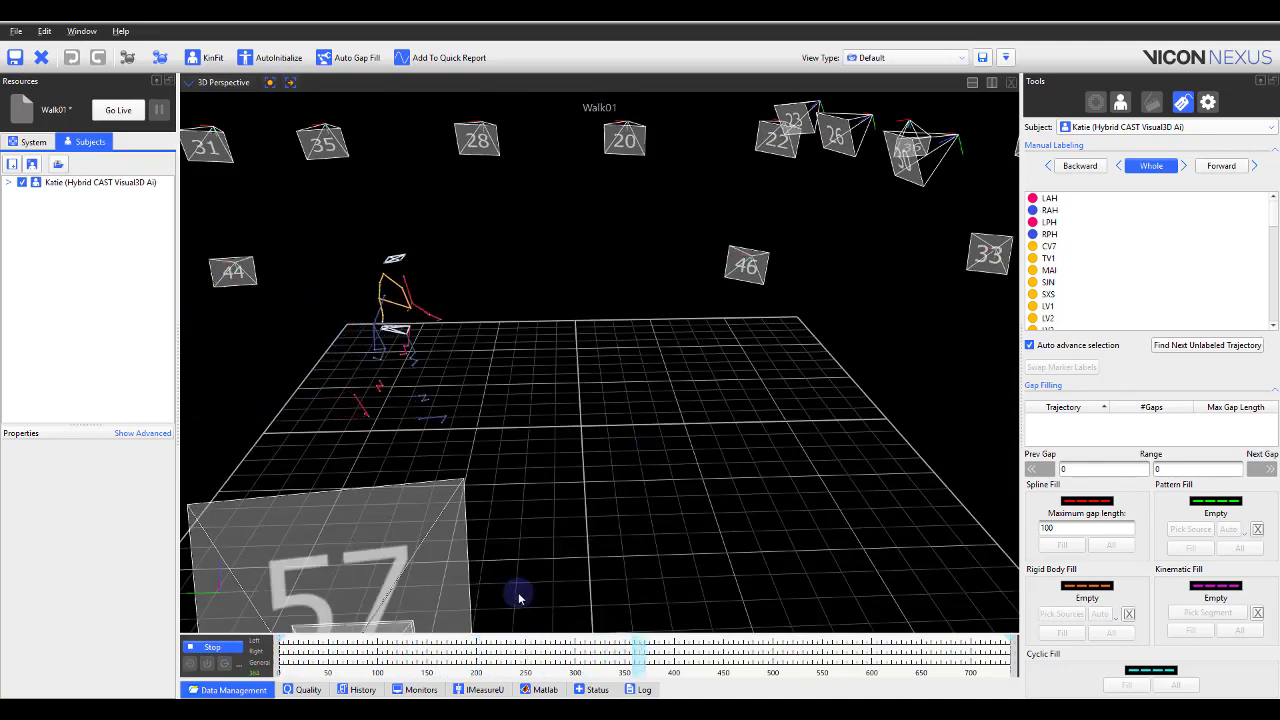
pyautogui.moveTo(519, 597); pyautogui.dragTo(629, 486)
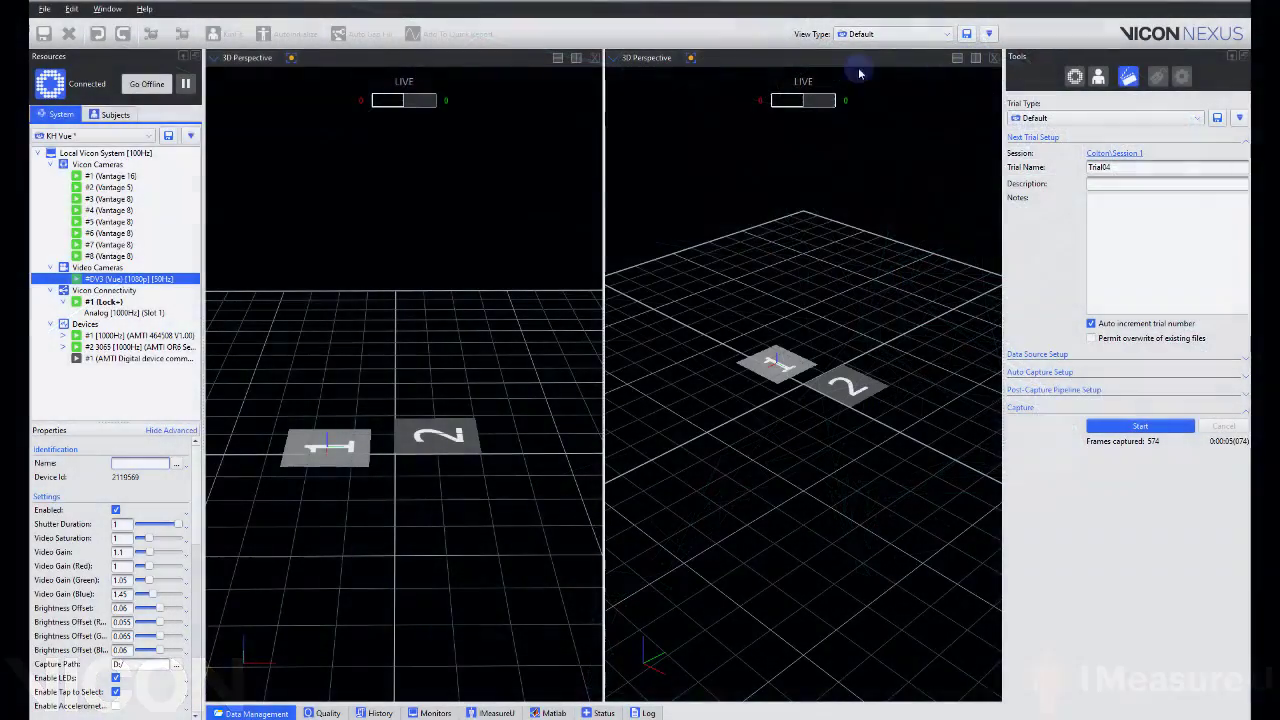
# Show the DV3 camera in the second view pane and enable the Footstrikes display in video cameras.
pyautogui.click(646, 57)
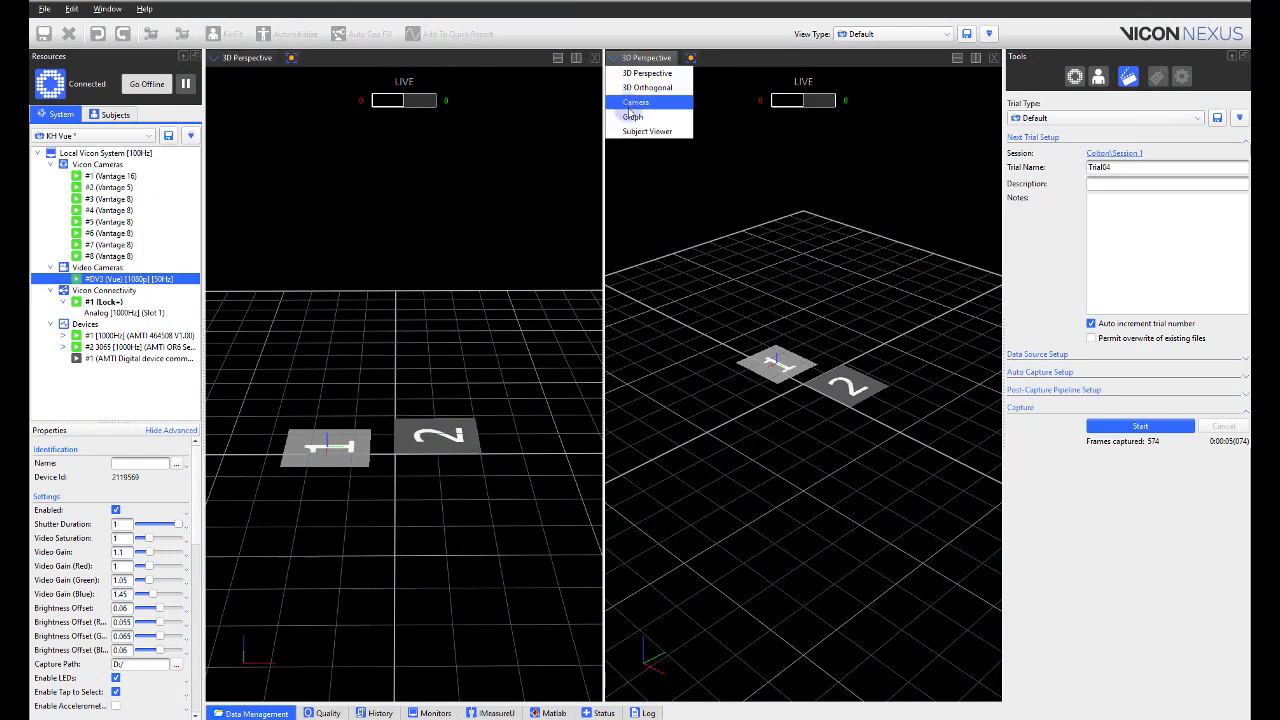
pyautogui.click(634, 103)
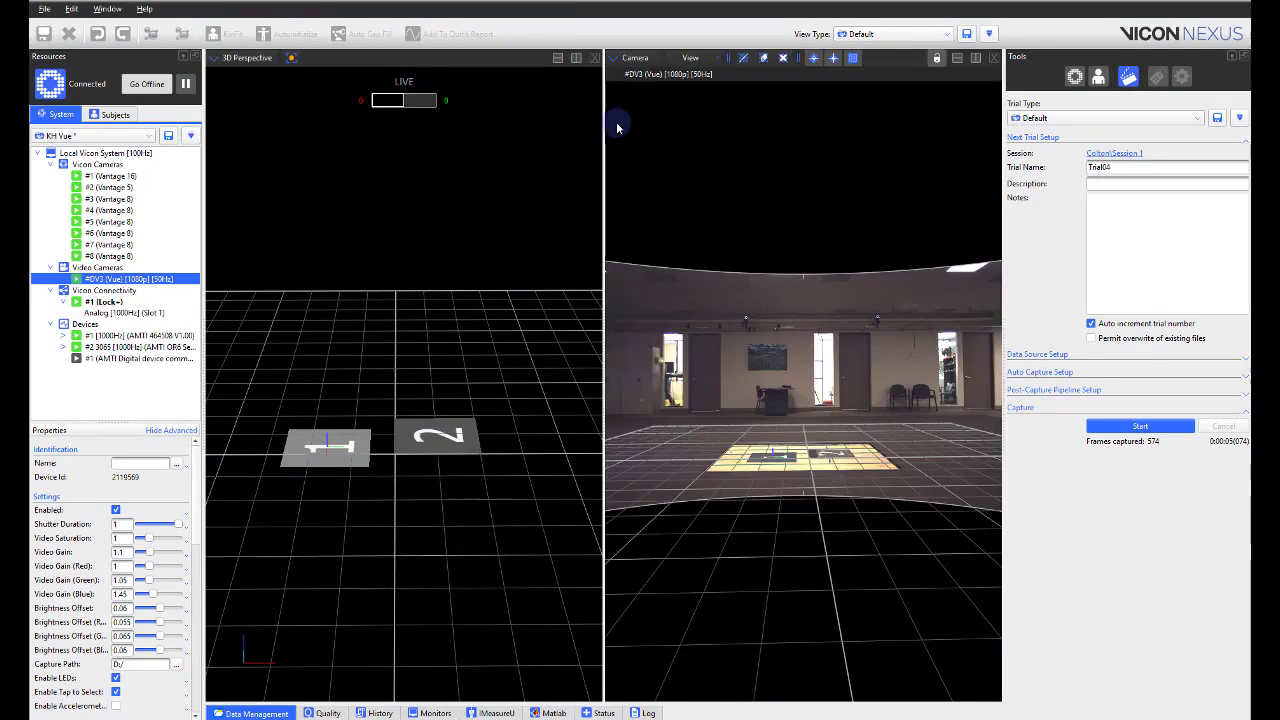
pyautogui.click(100, 10)
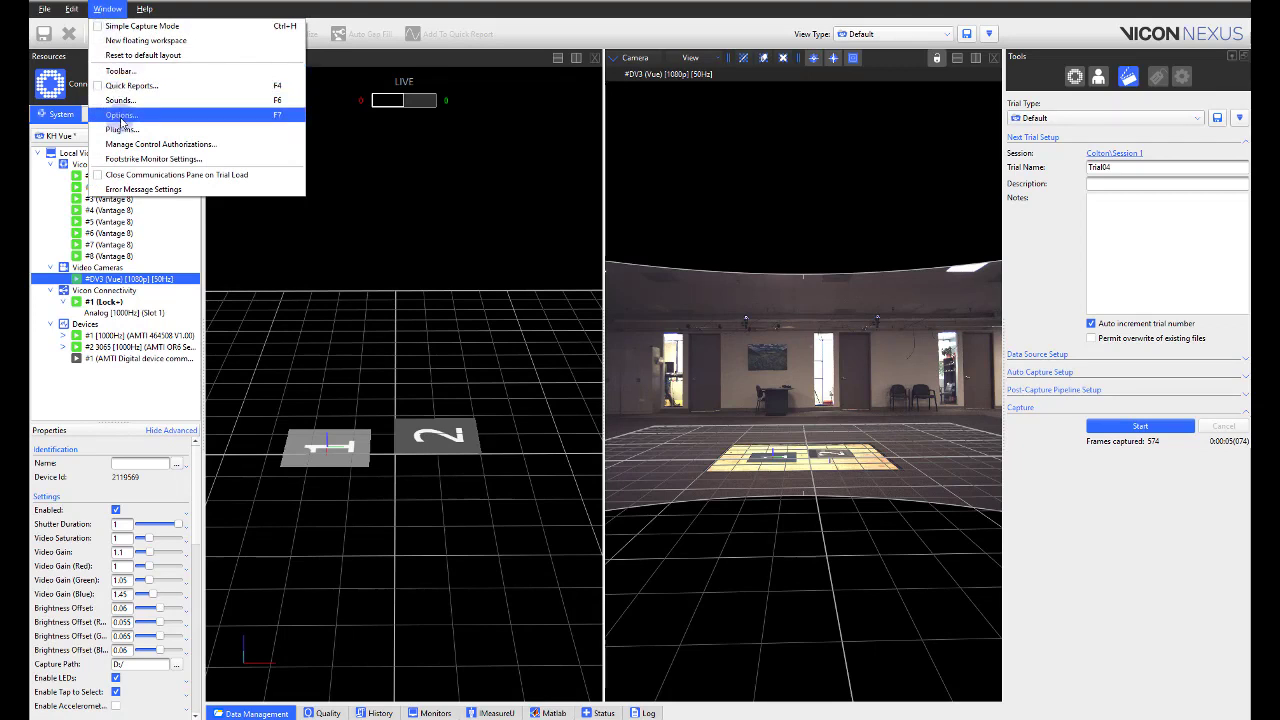
pyautogui.click(121, 116)
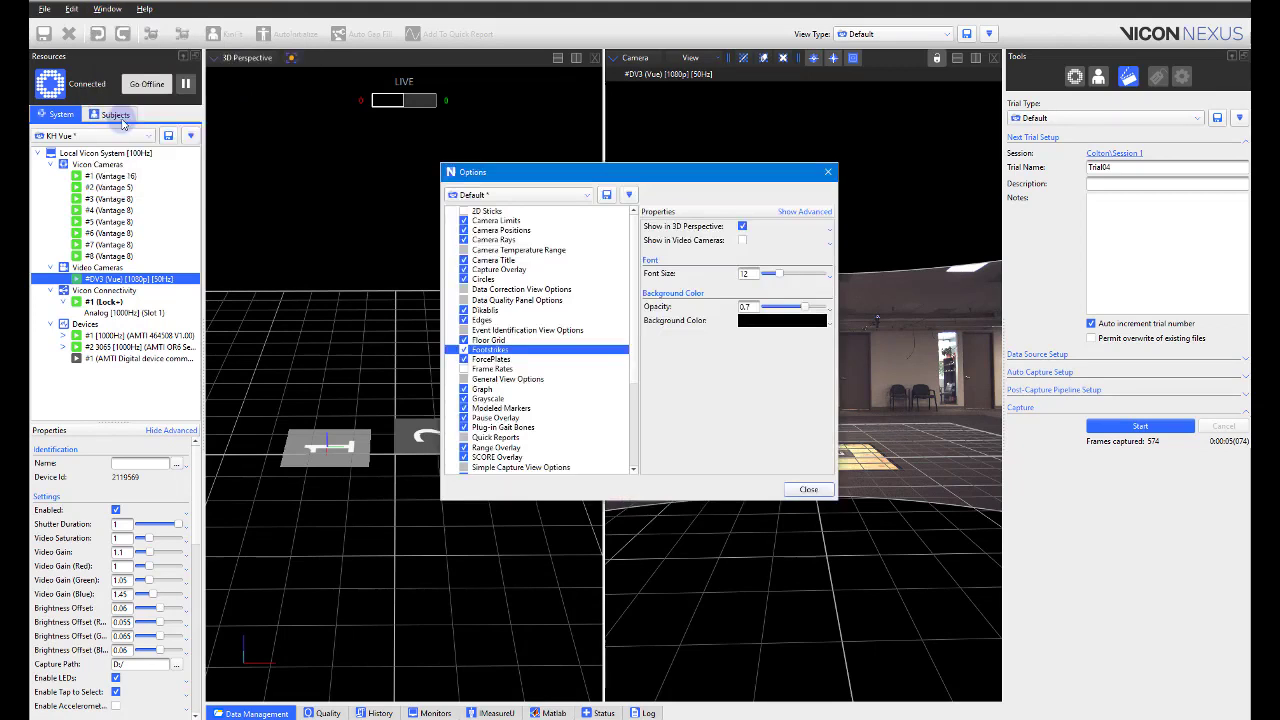
pyautogui.click(743, 241)
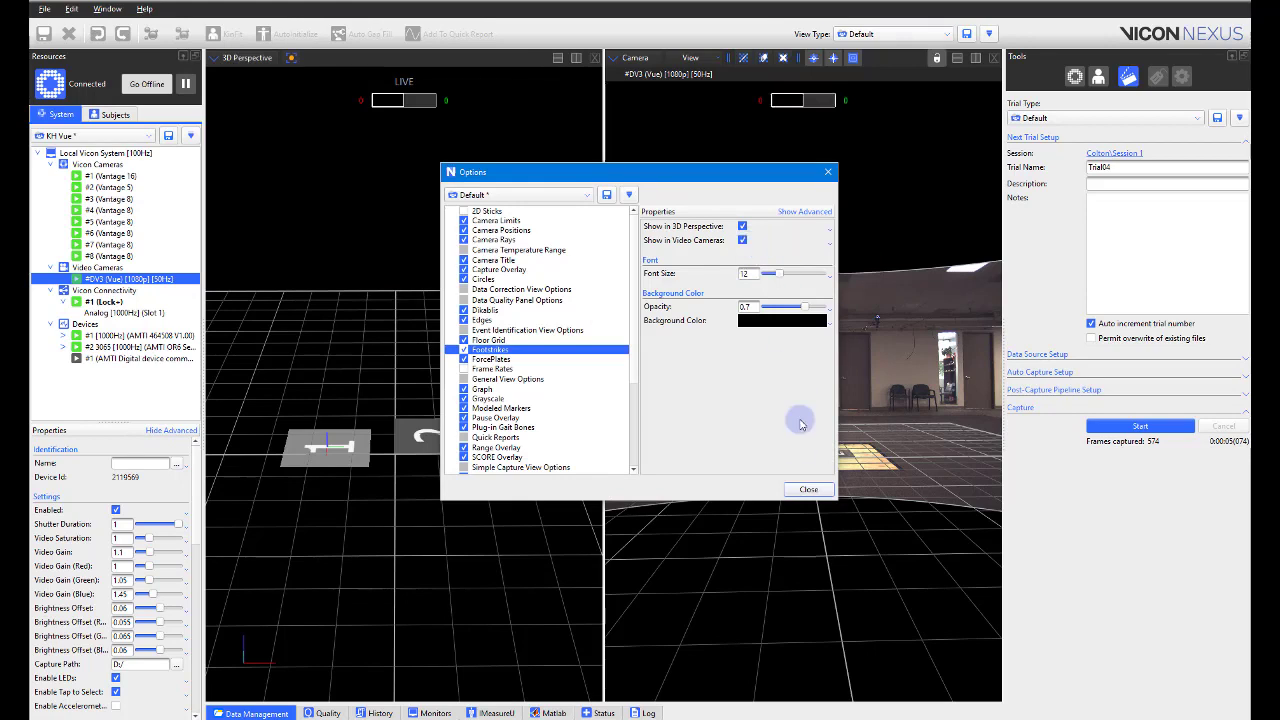
pyautogui.click(821, 492)
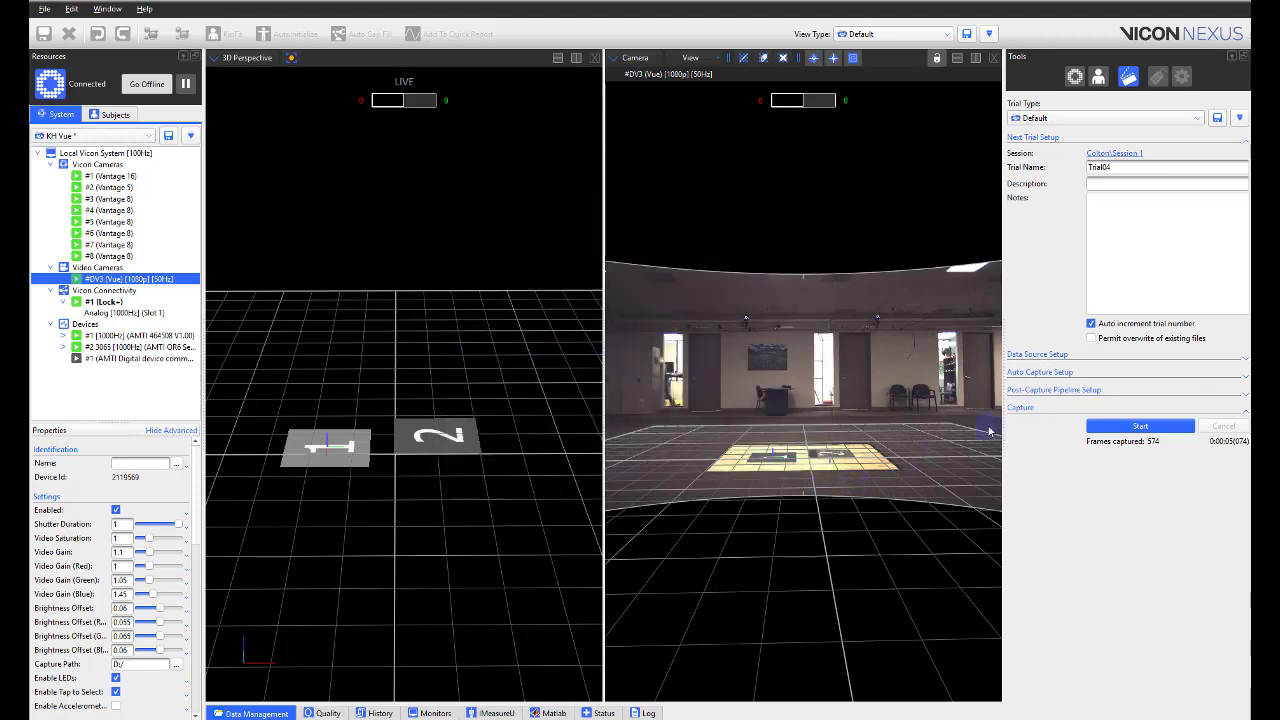
# Capture Trial04, starting and stopping the recording.
pyautogui.click(1140, 428)
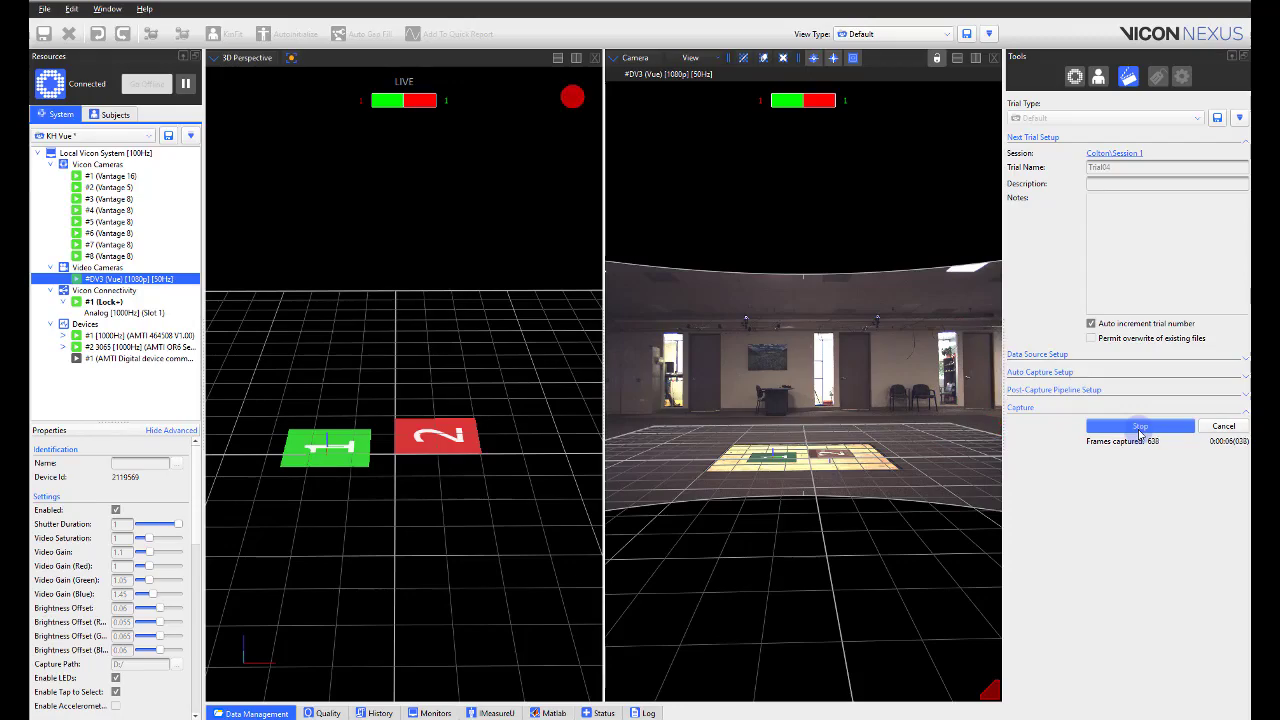
pyautogui.click(1139, 428)
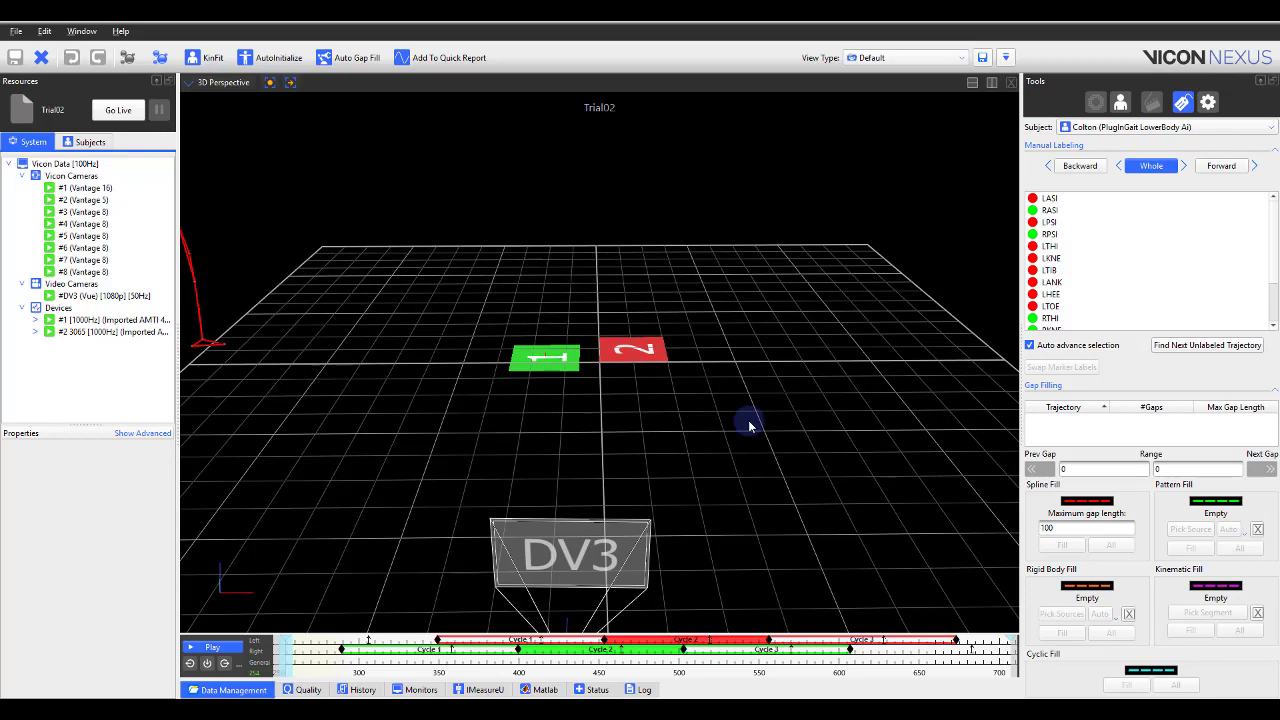
# Enable Zoom to Event in the Time Bar options, turn on event identification mode and go to the next event.
pyautogui.click(90, 36)
pyautogui.click(117, 138)
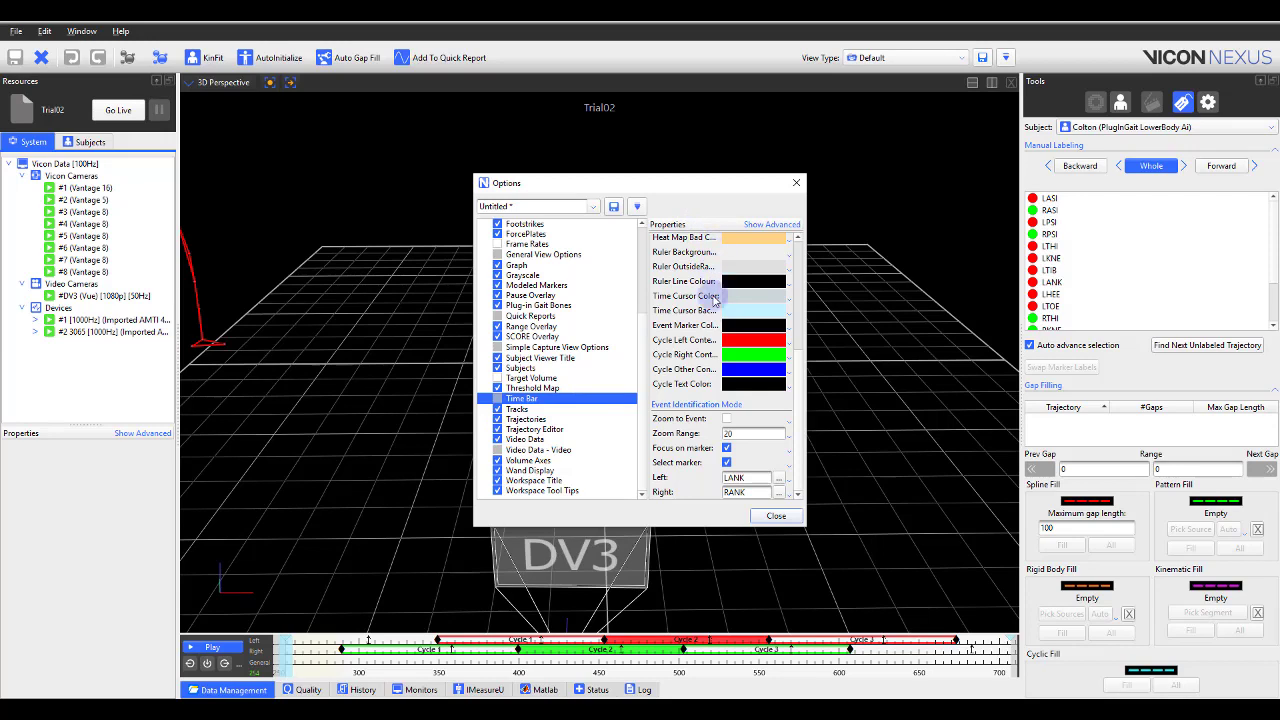
pyautogui.click(727, 423)
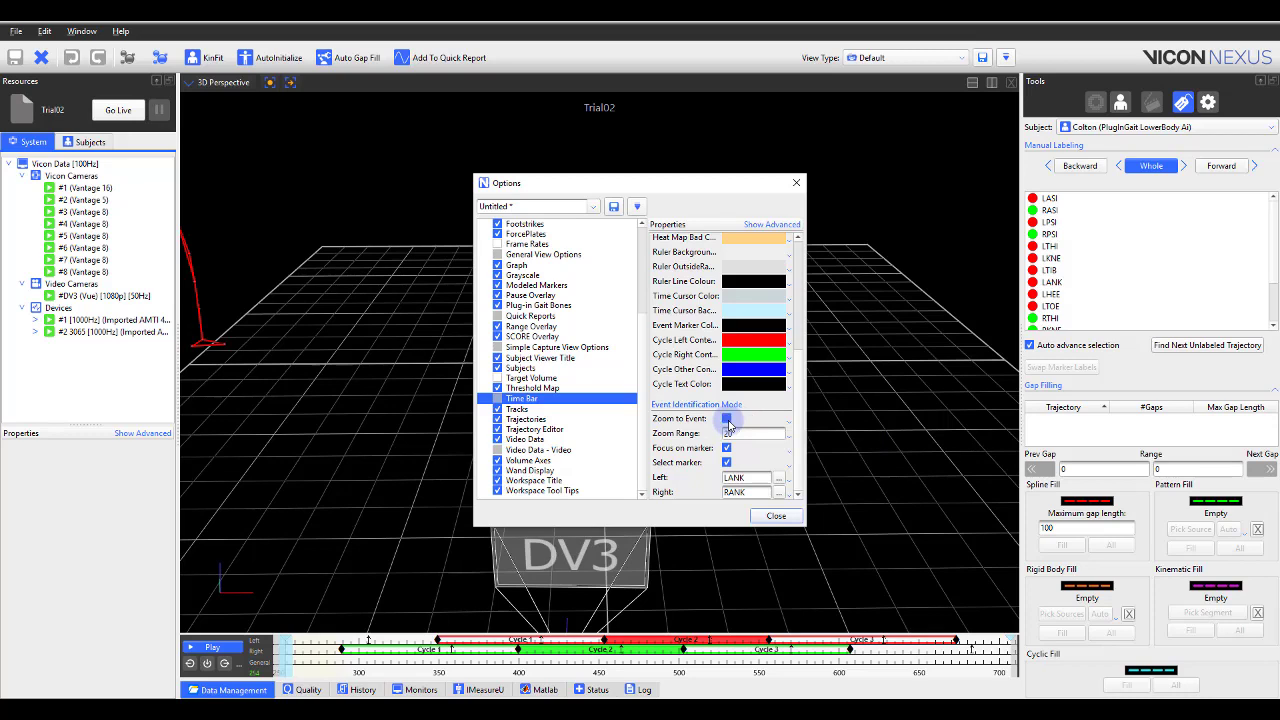
pyautogui.click(776, 517)
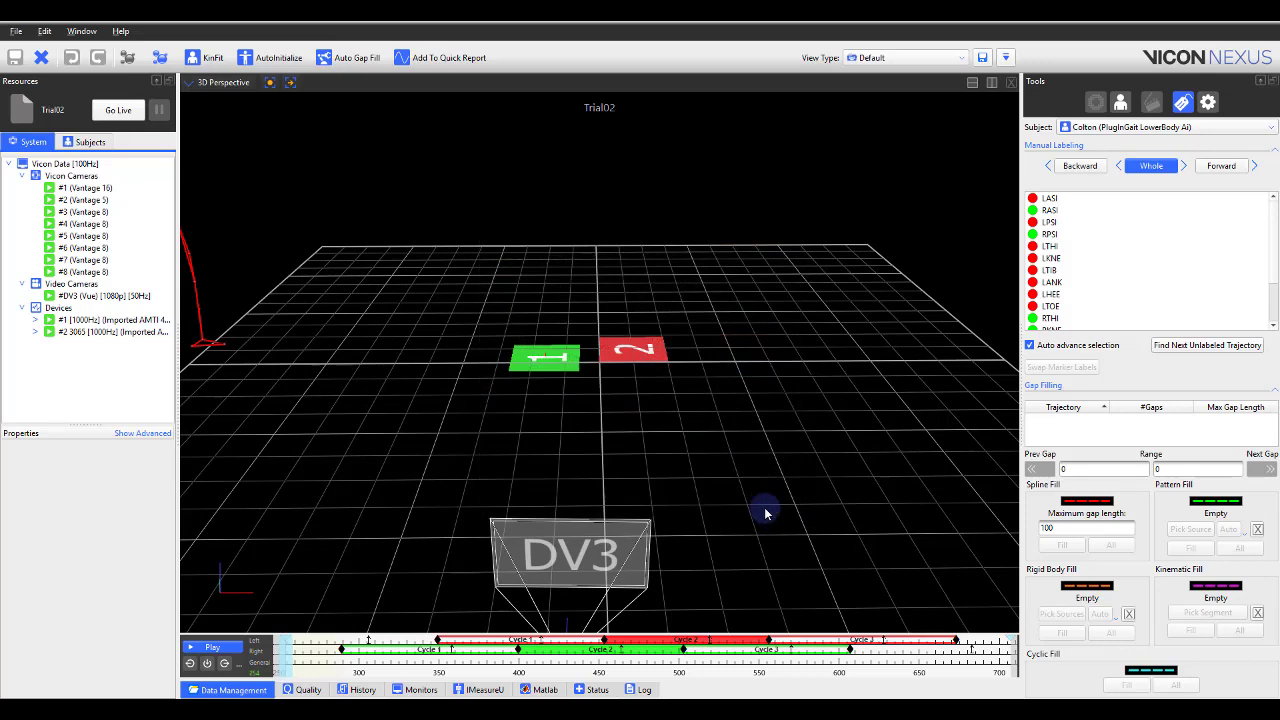
pyautogui.click(207, 664)
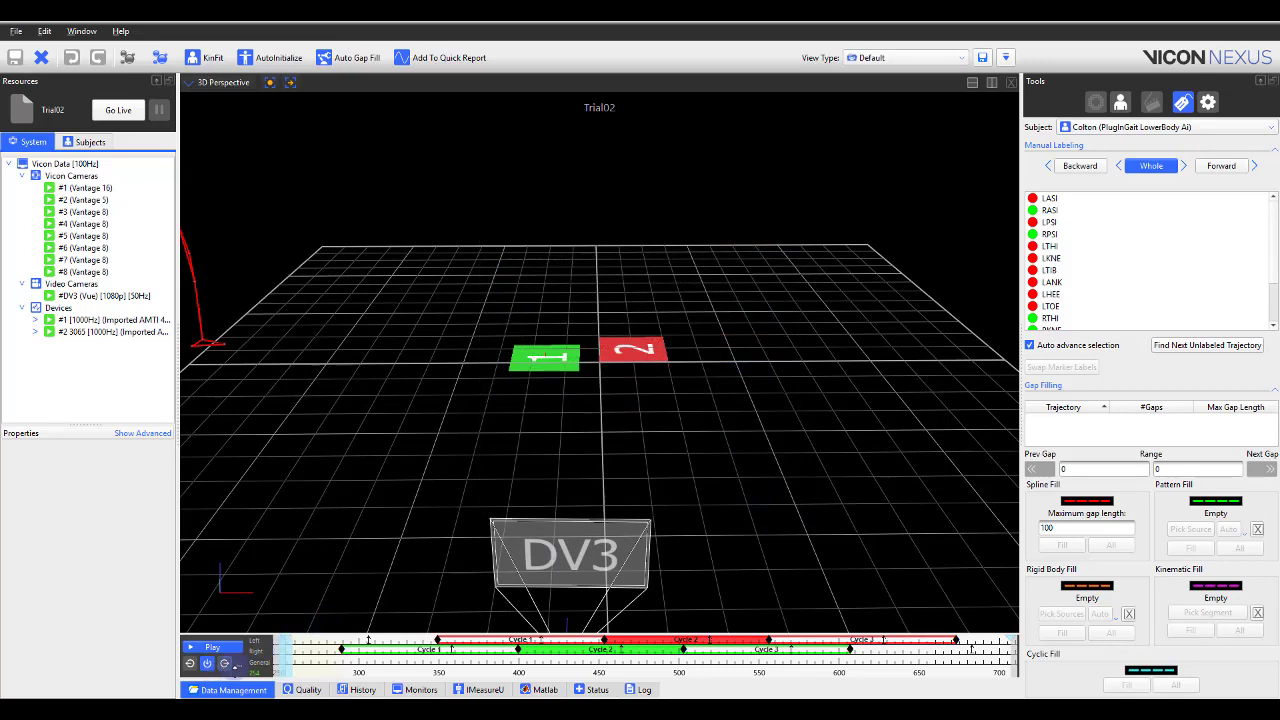
pyautogui.click(224, 663)
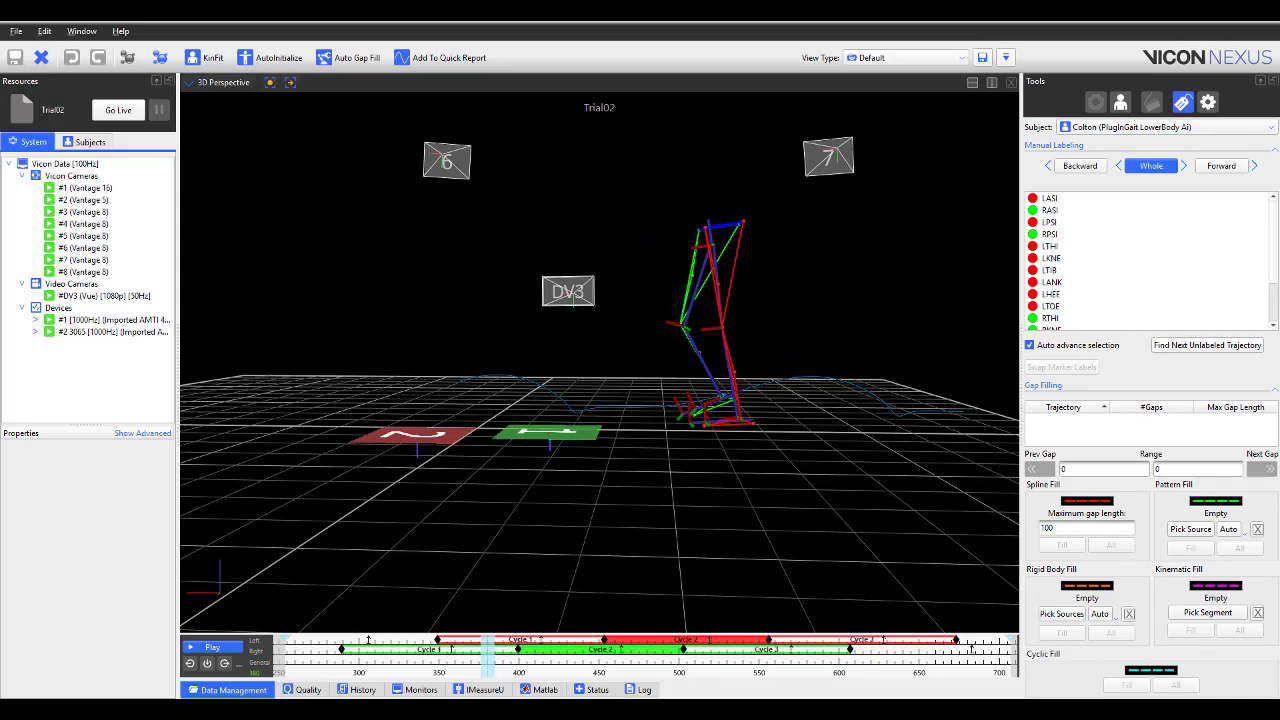
# Widen the Options dialog and set View Type to On in the Event Identification View Options.
pyautogui.click(82, 31)
pyautogui.click(100, 142)
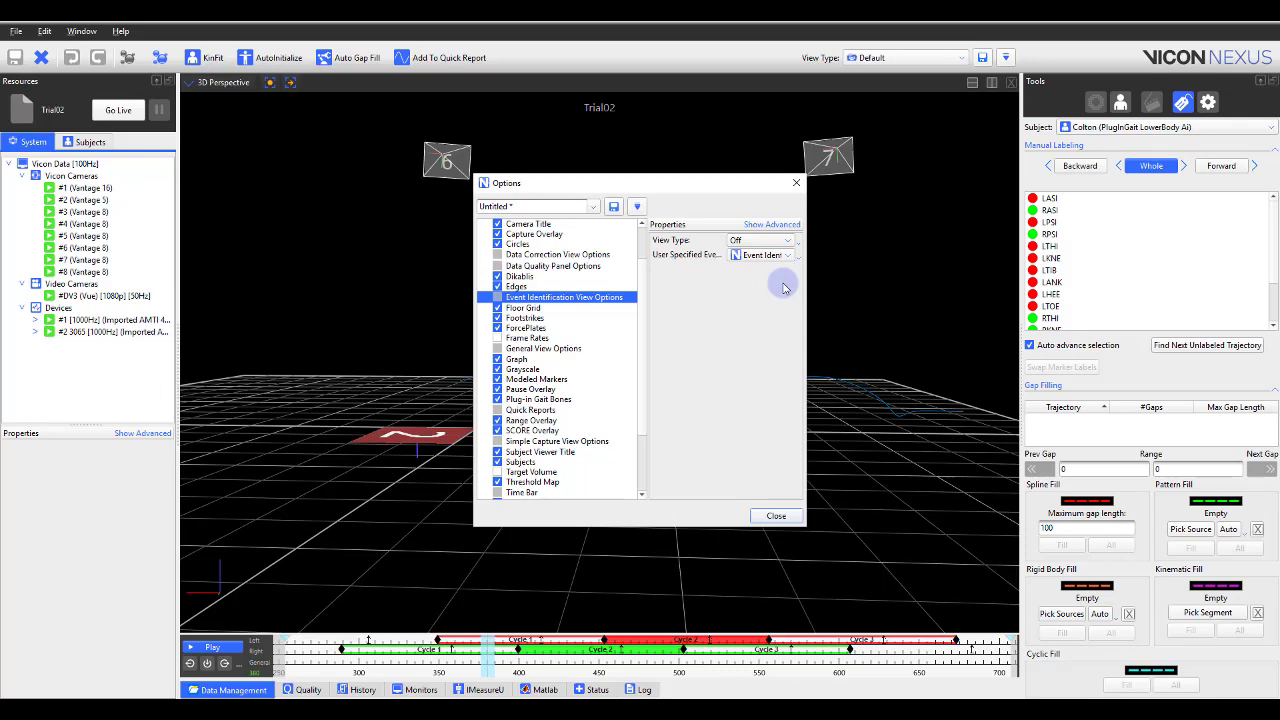
pyautogui.moveTo(806, 275); pyautogui.dragTo(891, 277)
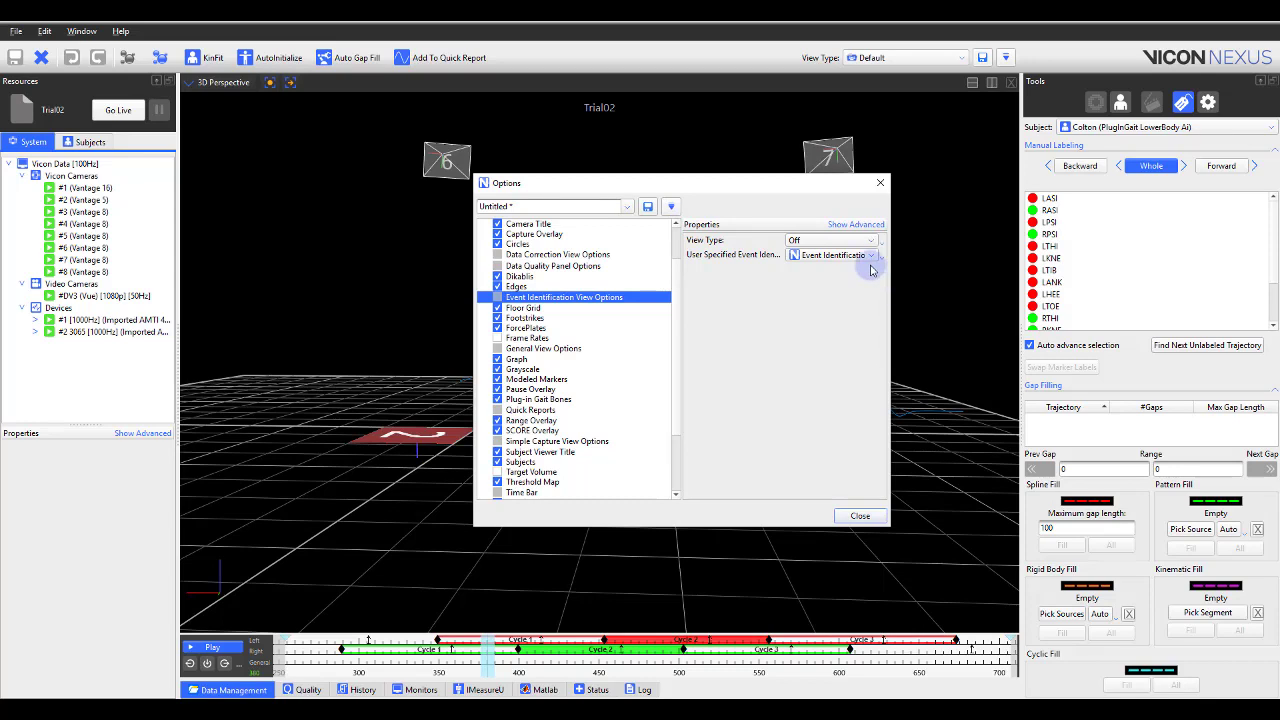
pyautogui.click(842, 241)
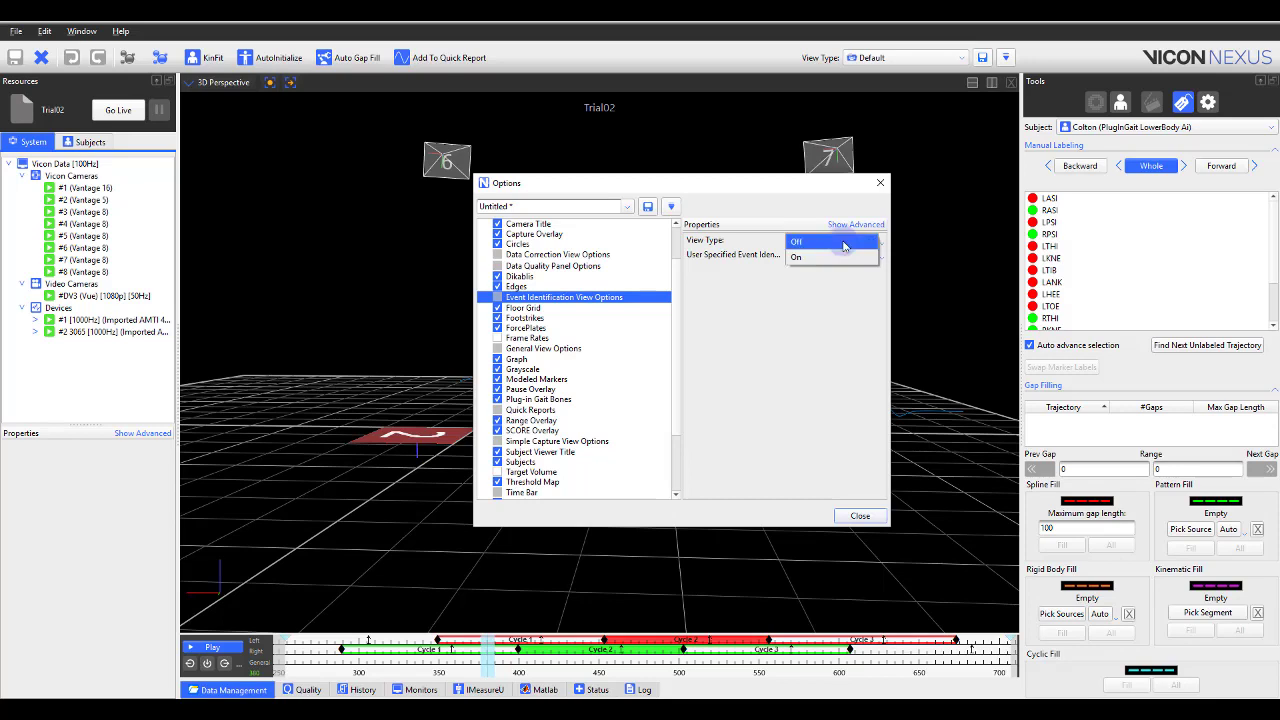
pyautogui.click(842, 258)
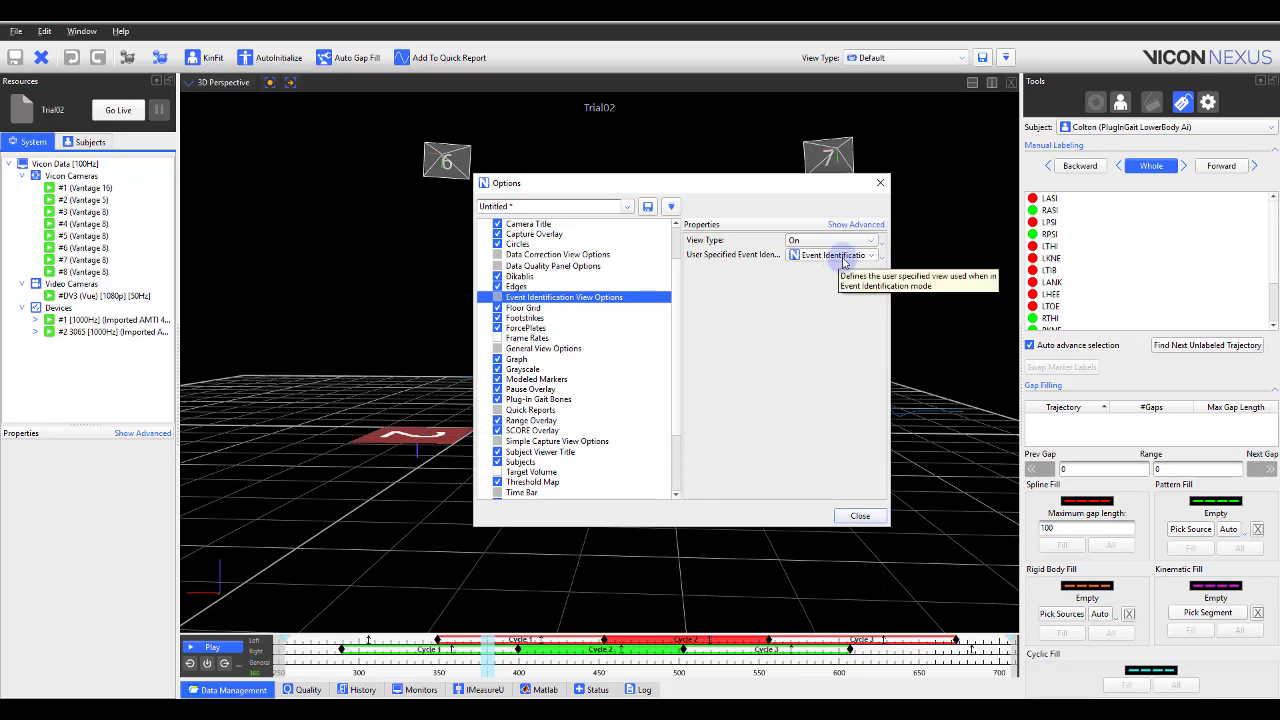
# Set the User Specified Event Identification view to Event Identification, close the options and turn on event identification mode.
pyautogui.click(842, 259)
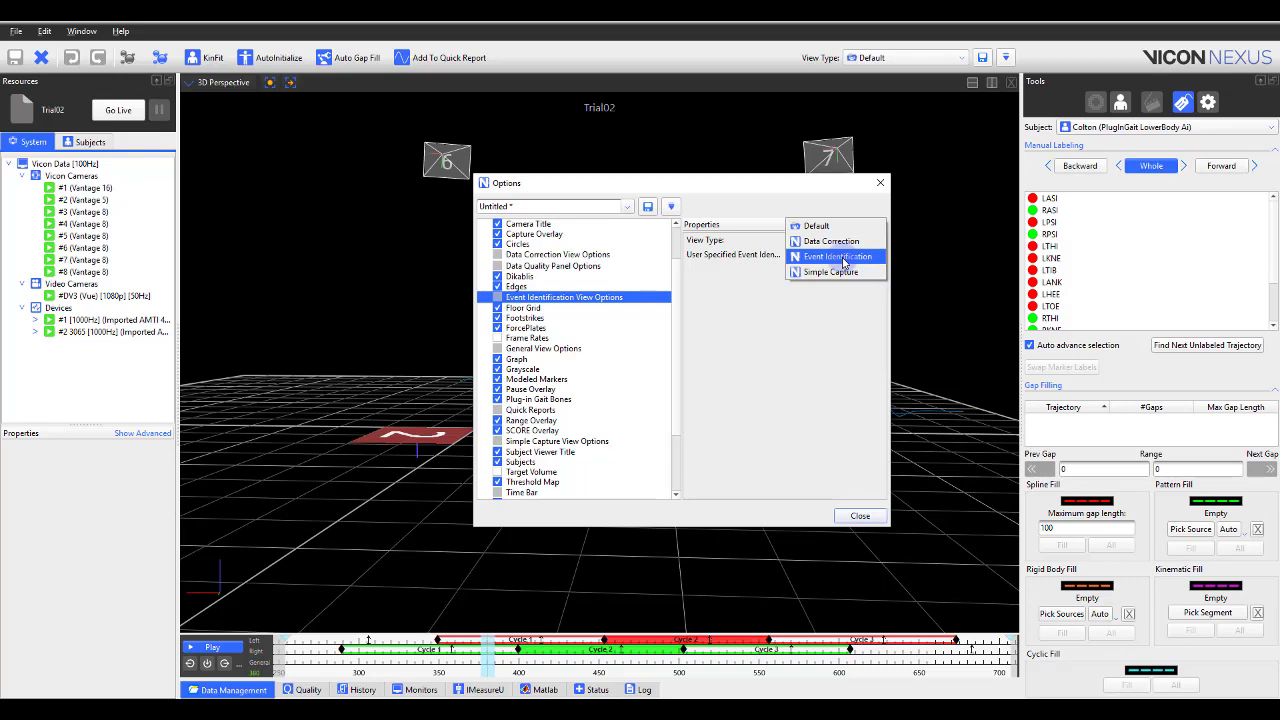
pyautogui.click(842, 258)
pyautogui.click(860, 516)
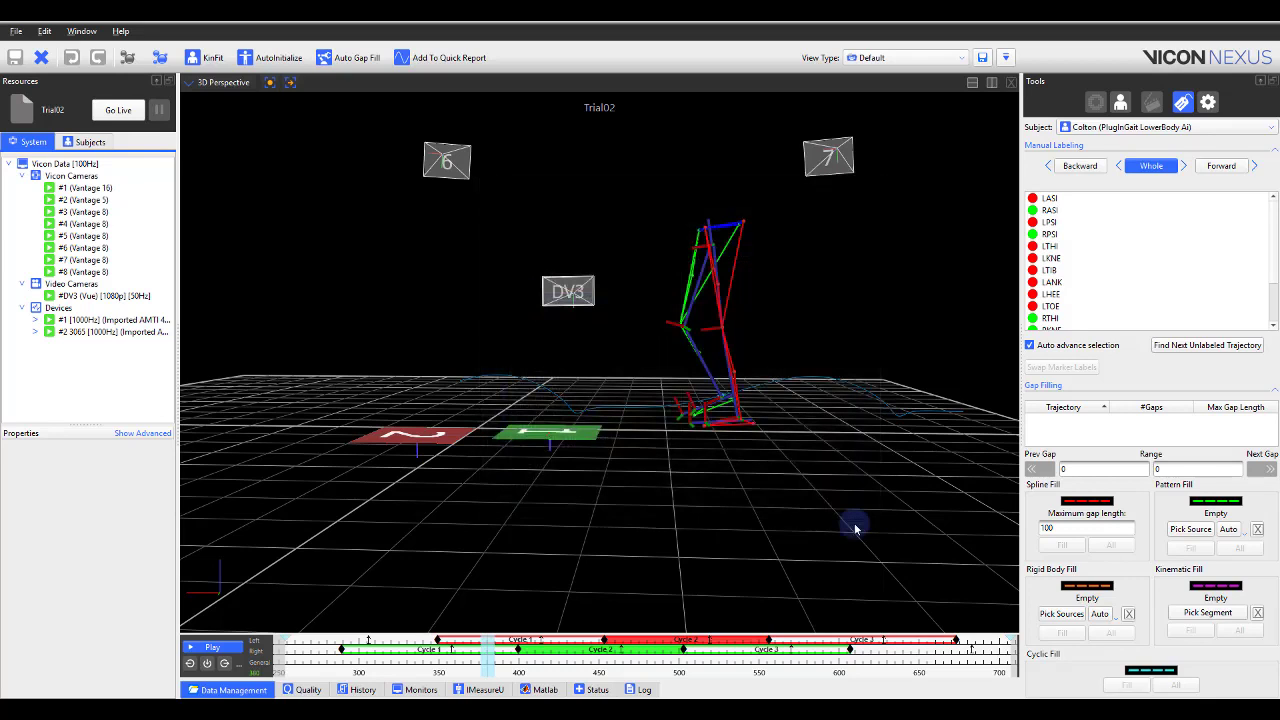
pyautogui.click(208, 664)
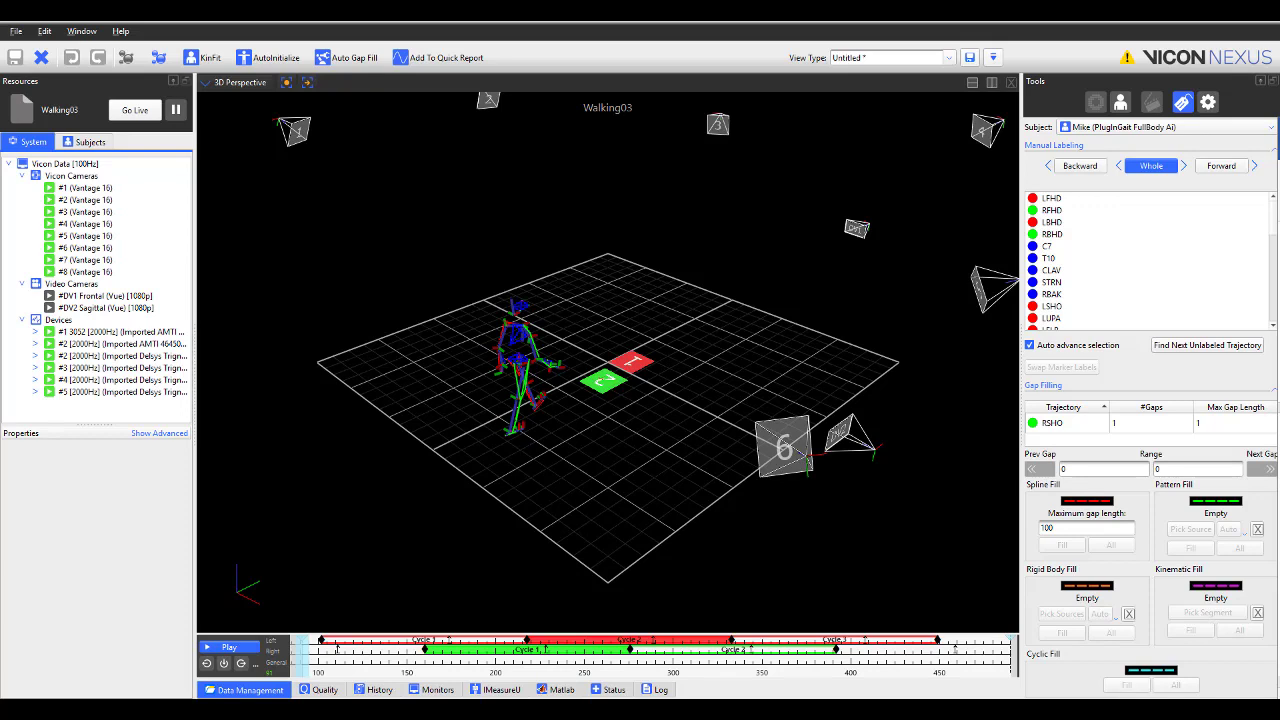
# Open the Error Message Settings for the Walking03 trial.
pyautogui.click(76, 33)
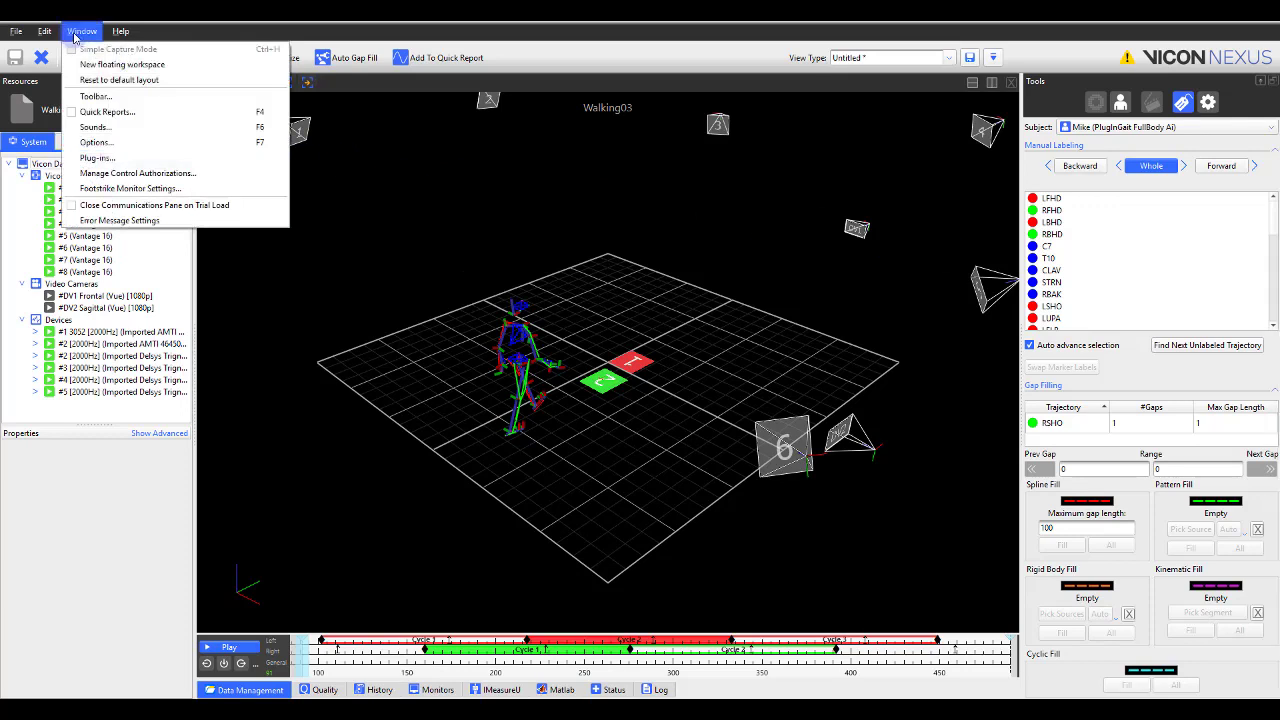
pyautogui.click(120, 220)
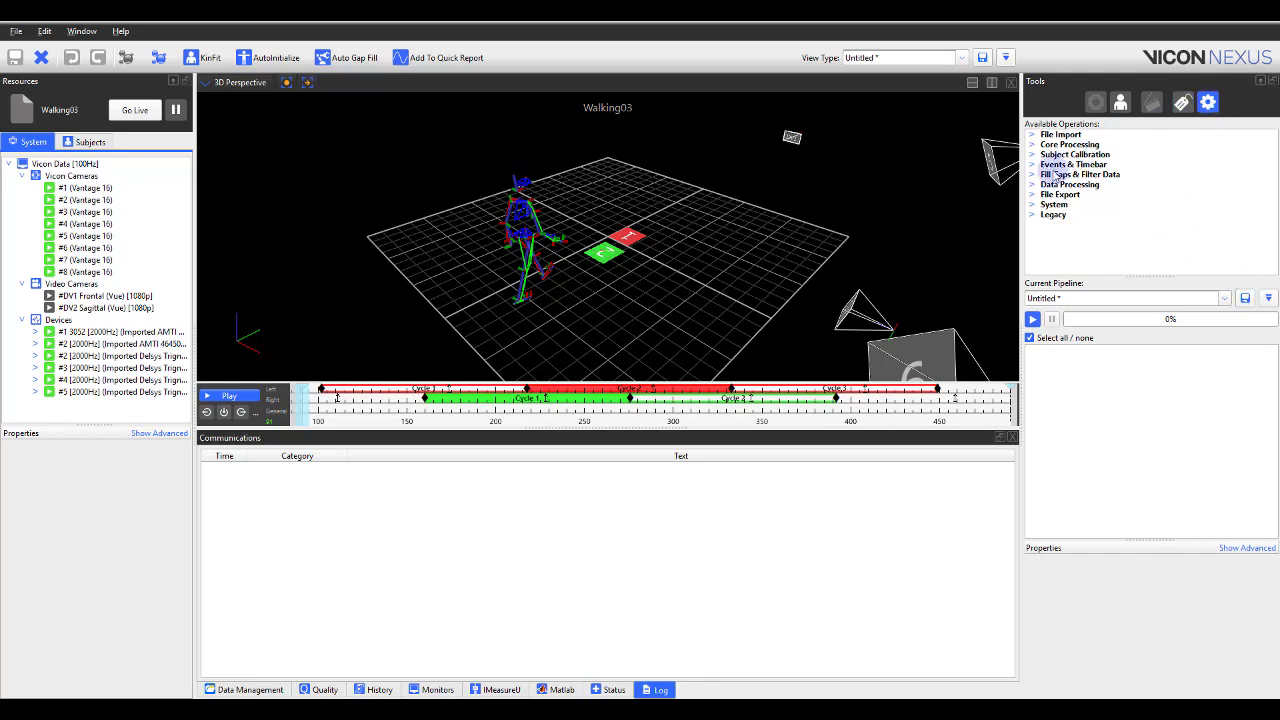
# Add Residual Analysis - Butterworth from the Fill Gaps & Filter Data operations, run it on Walking03 and show the History.
pyautogui.click(1033, 178)
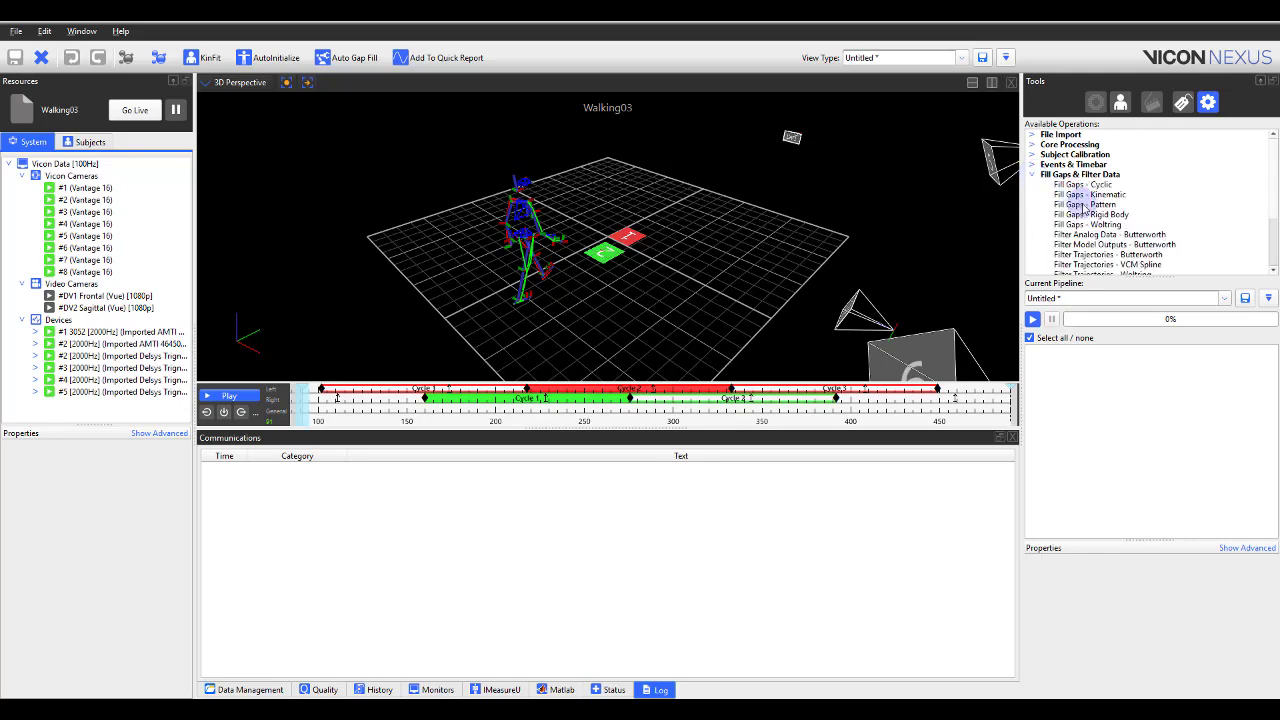
pyautogui.scroll(-1, 1090, 220)
pyautogui.click(1105, 251)
pyautogui.scroll(-1, 1085, 212)
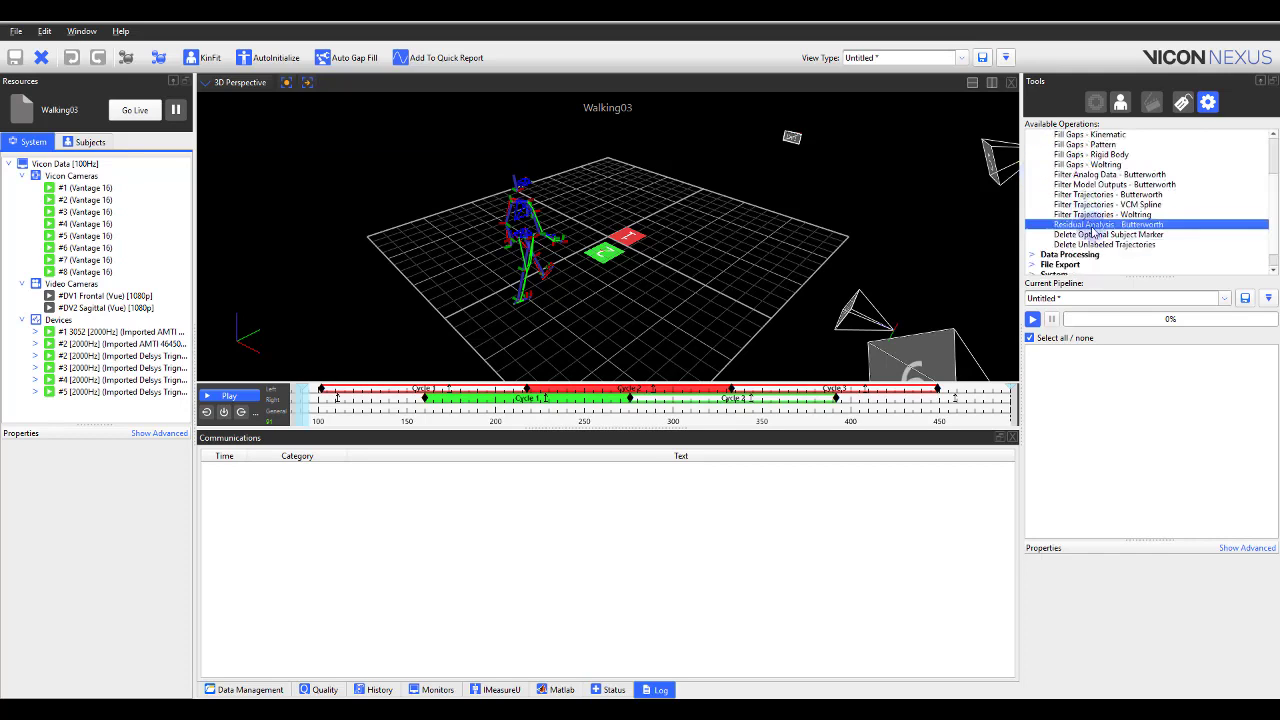
pyautogui.doubleClick(1093, 225)
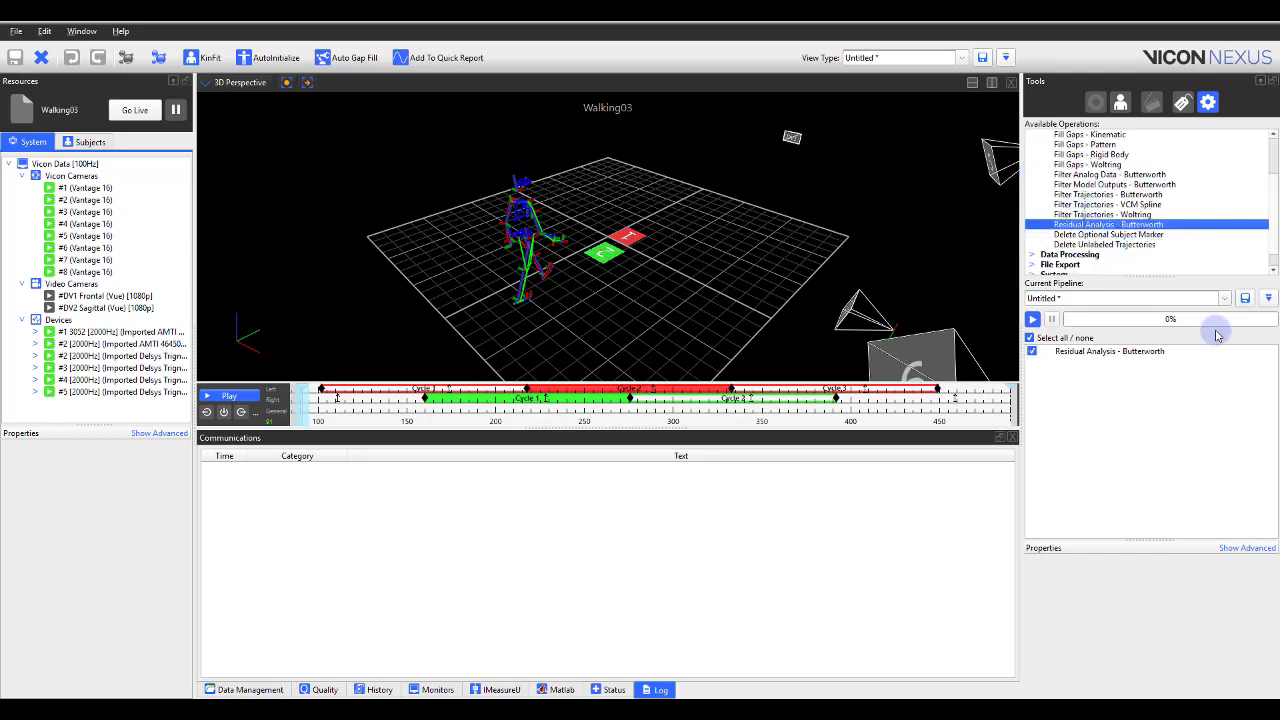
pyautogui.click(1032, 319)
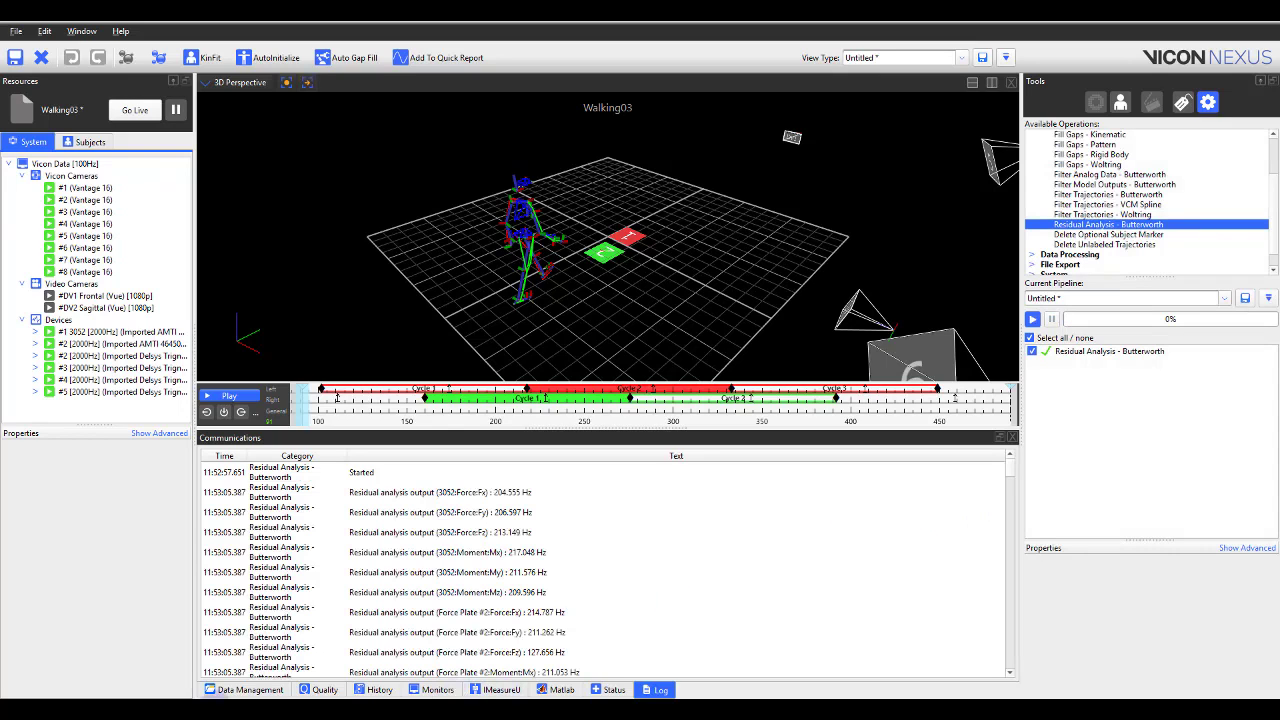
pyautogui.click(366, 691)
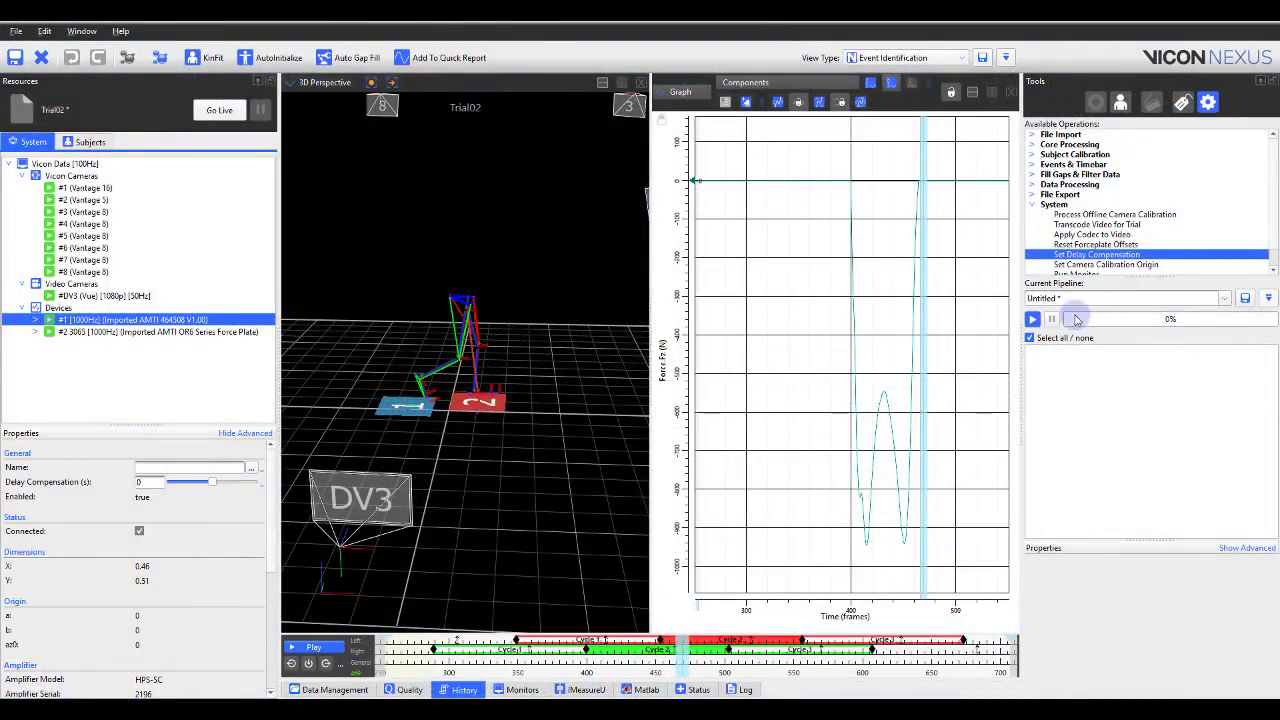
# Add the Set Delay Compensation system operation to the current pipeline for Trial02 and show its properties.
pyautogui.click(1053, 206)
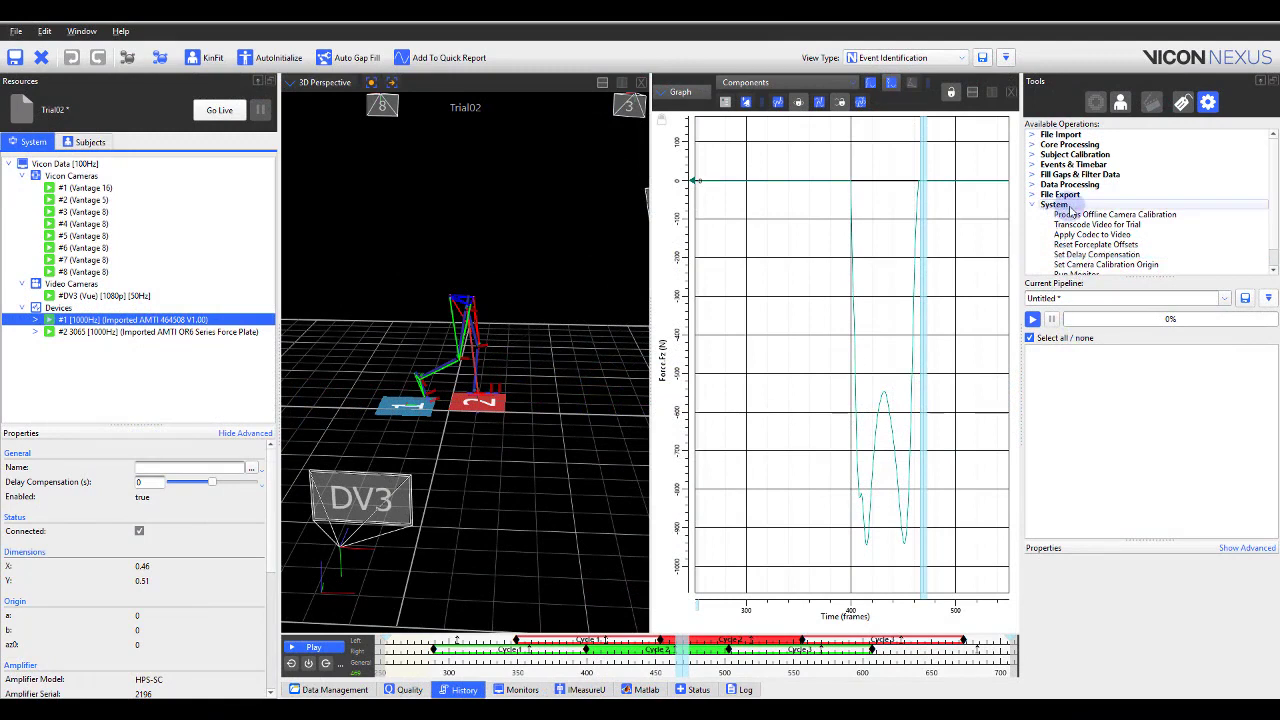
pyautogui.click(1137, 256)
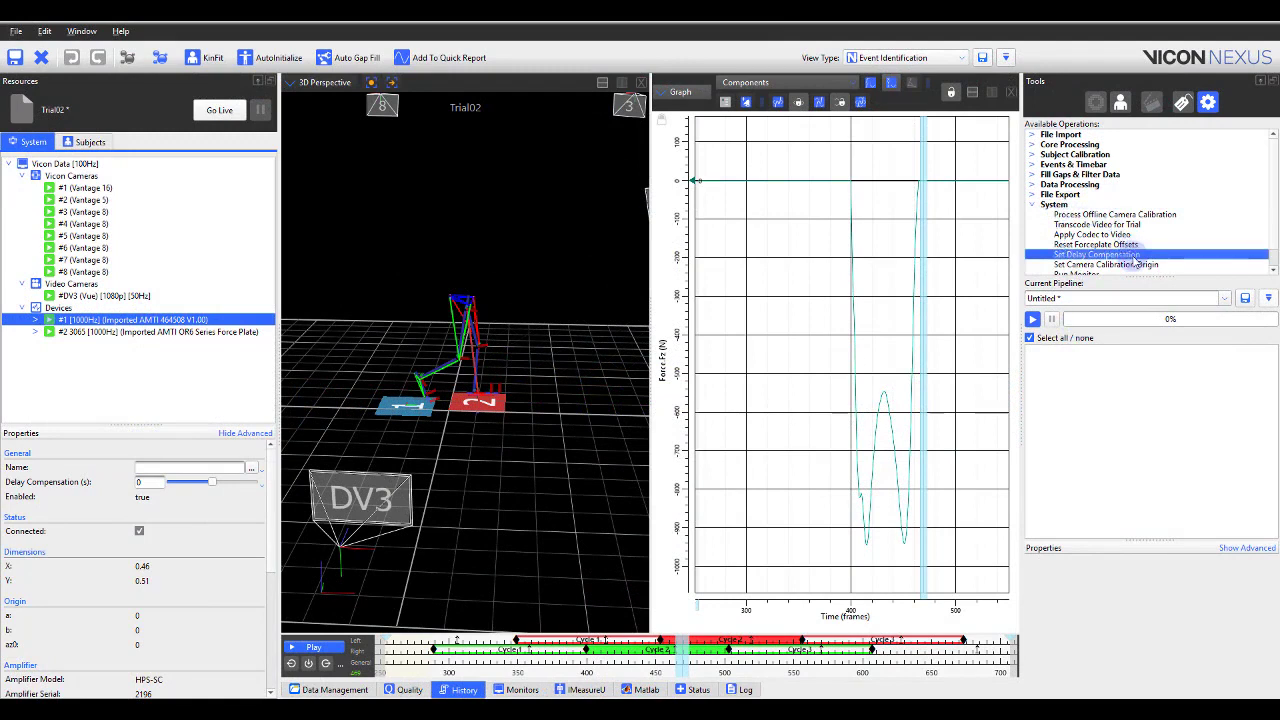
pyautogui.doubleClick(1137, 256)
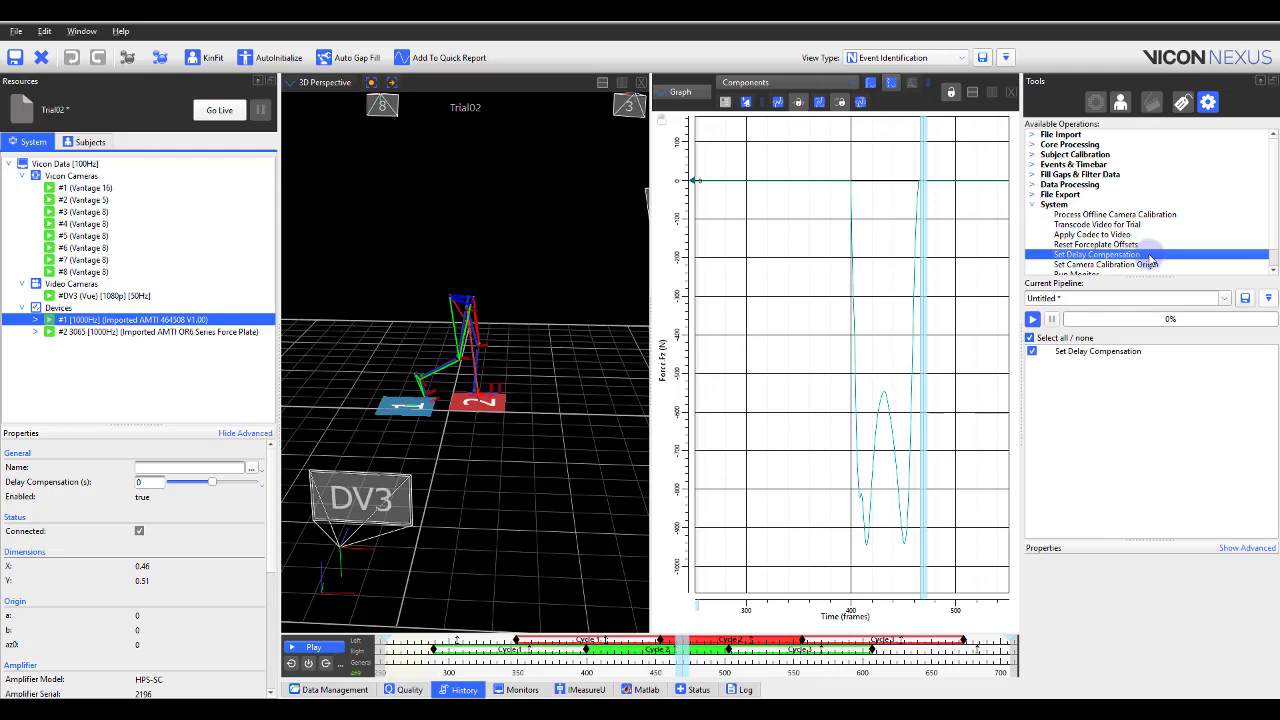
pyautogui.click(1124, 352)
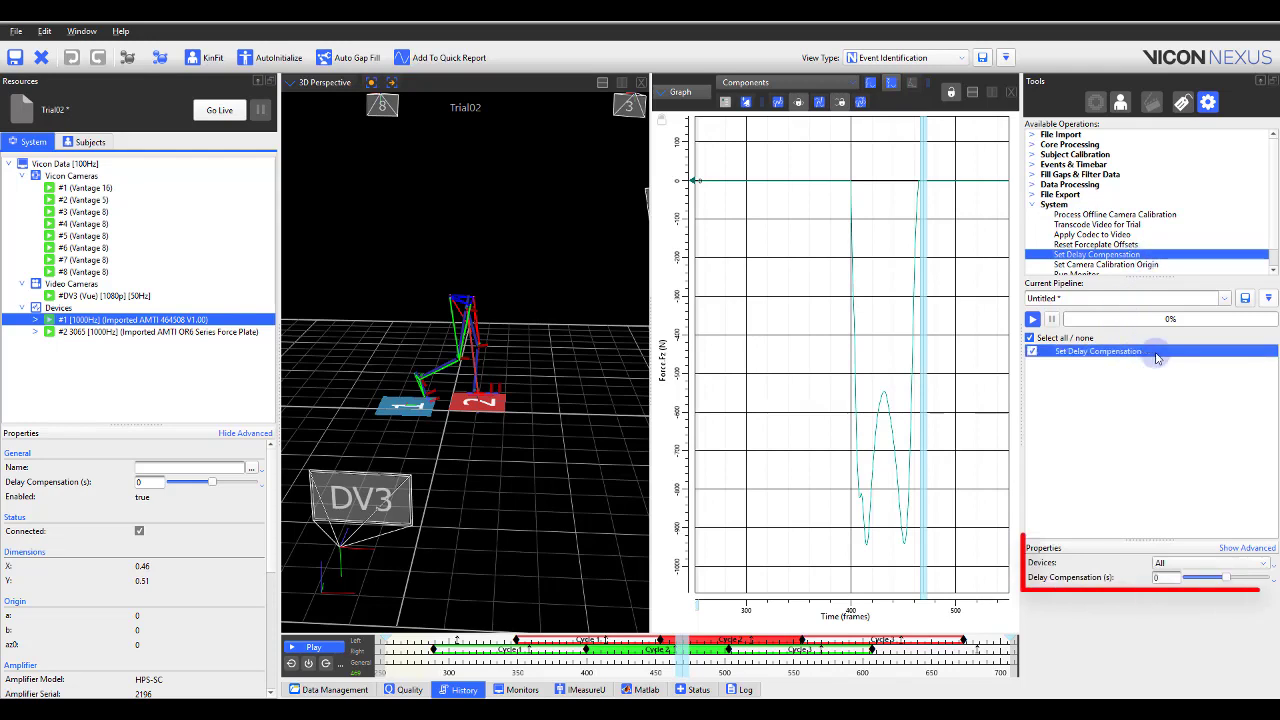
# Apply the delay compensation to Selected devices only, set it to -.12 s and run the operation.
pyautogui.click(1247, 563)
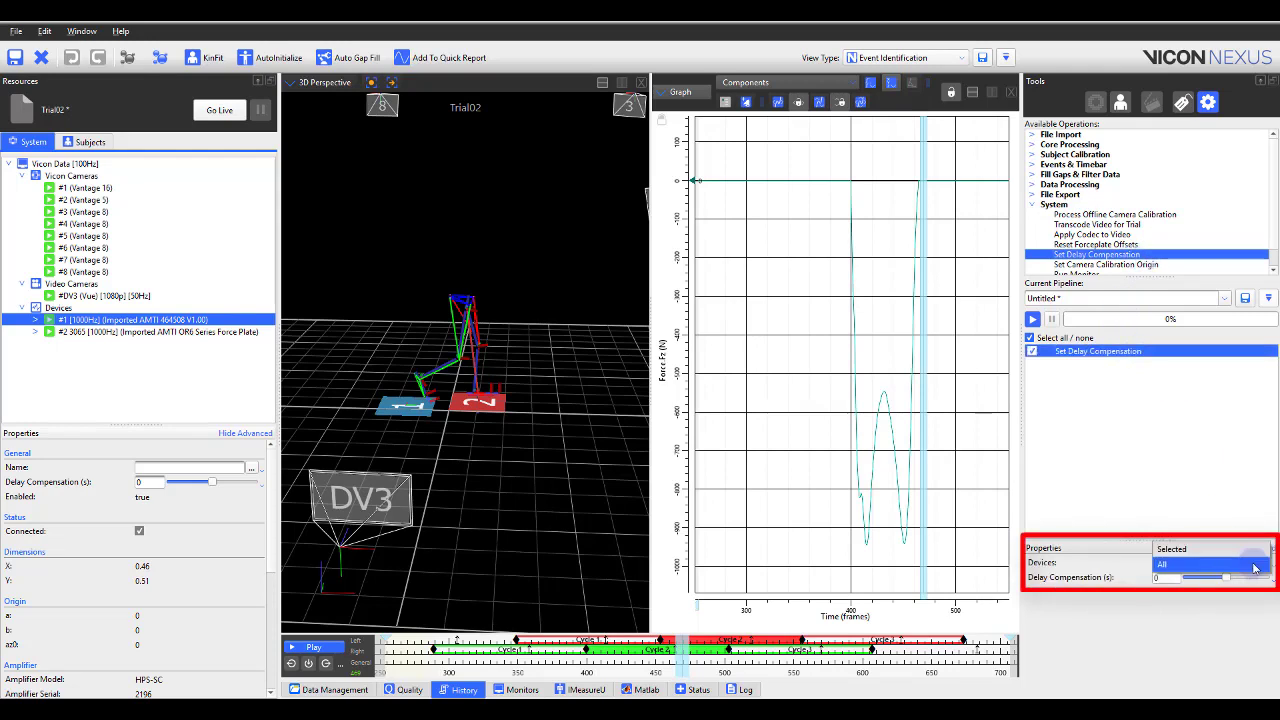
pyautogui.click(1252, 550)
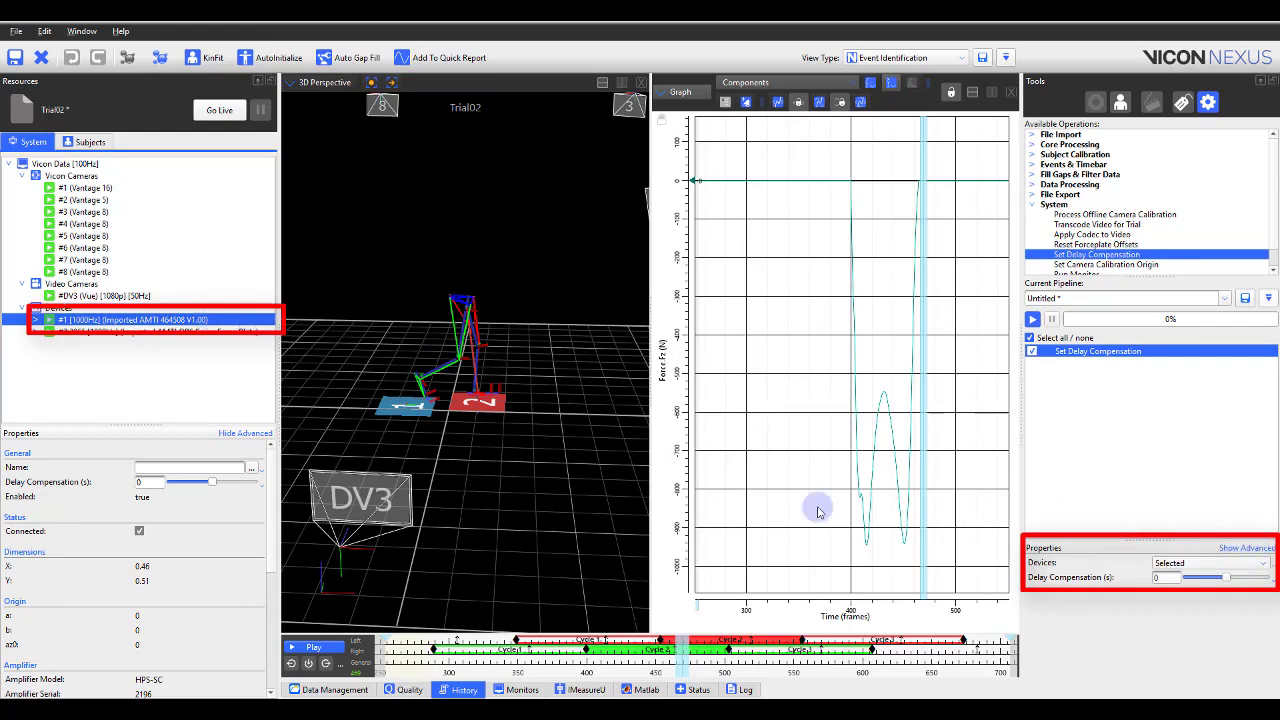
pyautogui.moveTo(1173, 578); pyautogui.dragTo(1085, 580)
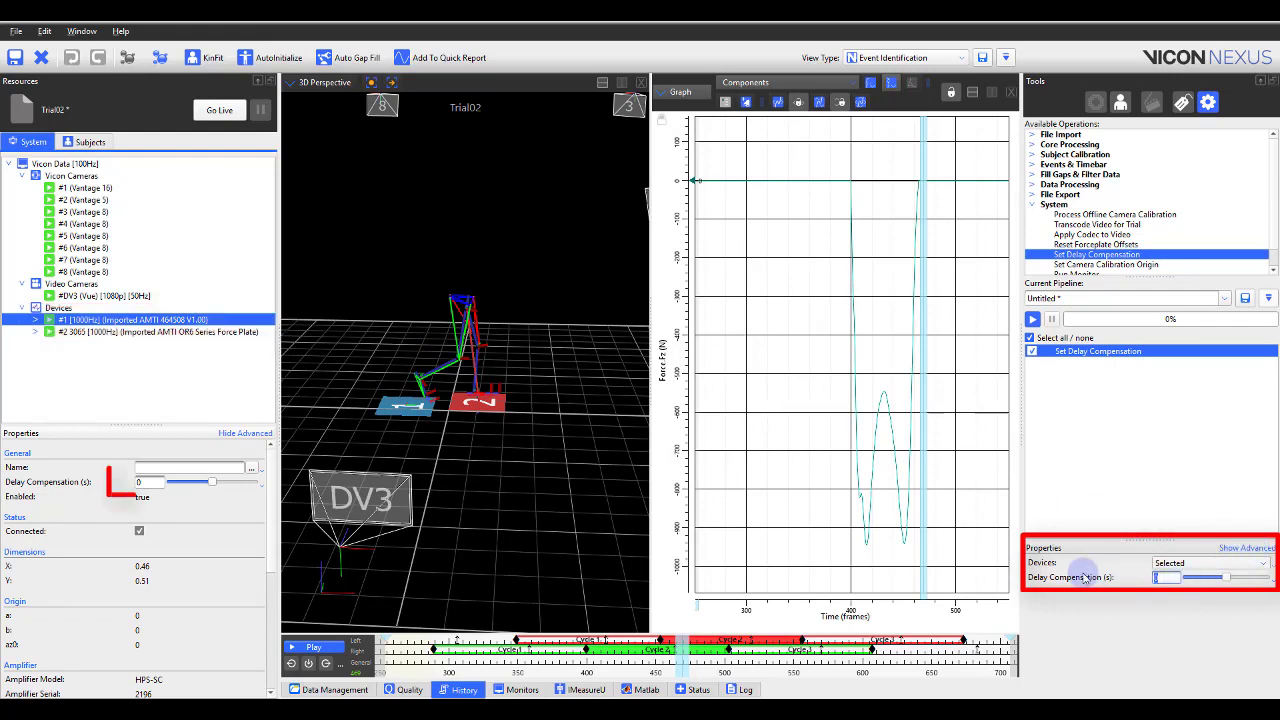
pyautogui.write('-0.12')
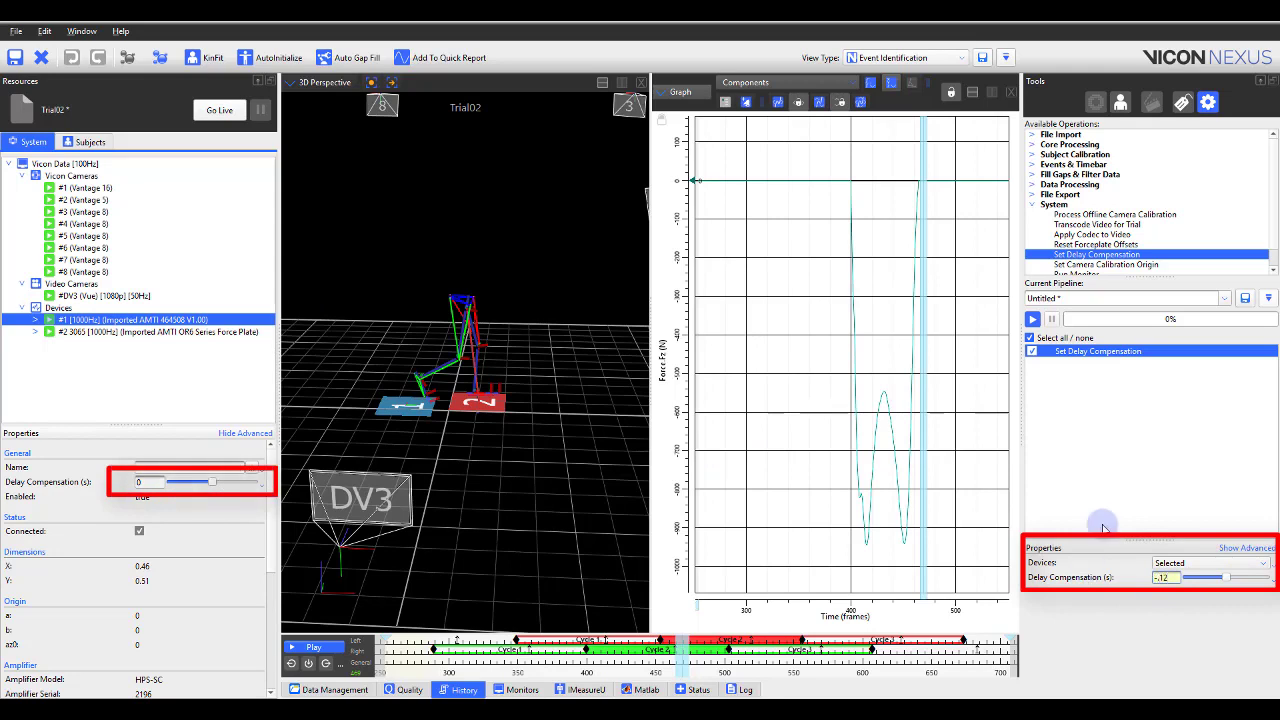
pyautogui.click(1031, 320)
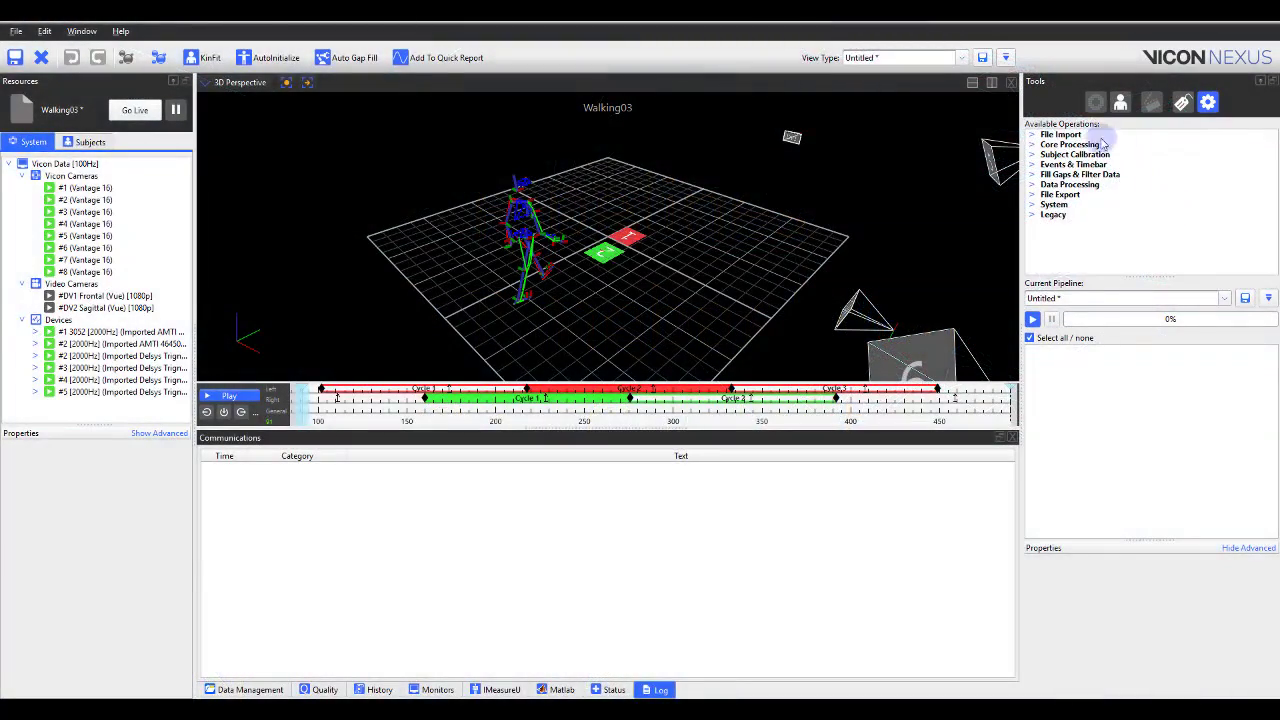
# Add the Delete Timebar Events operation to the Walking03 pipeline, set its Context to Right and run it.
pyautogui.click(1034, 166)
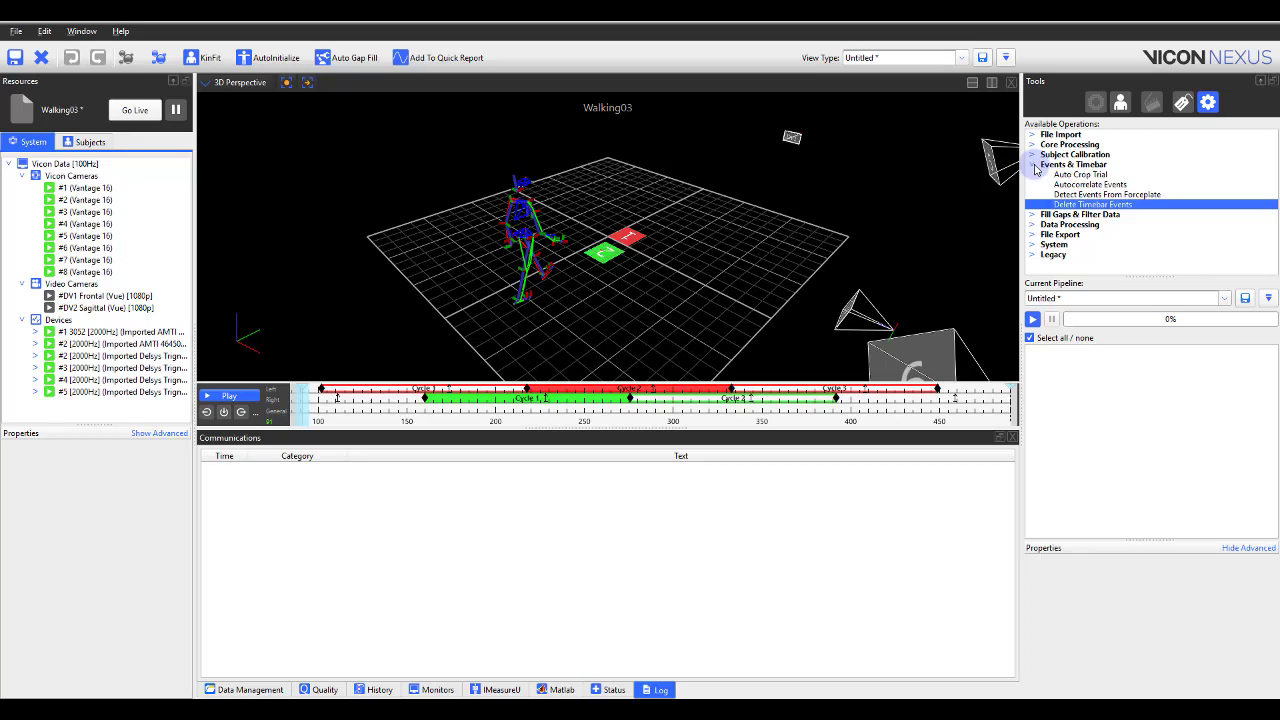
pyautogui.doubleClick(1078, 206)
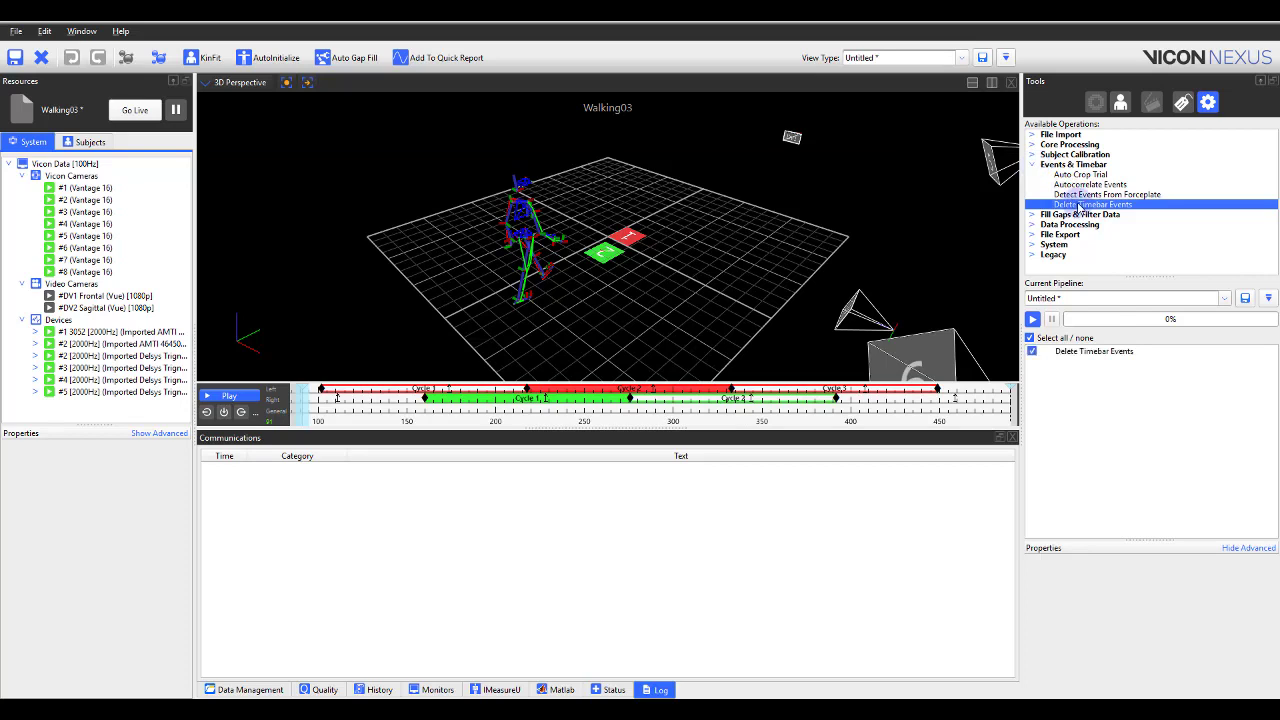
pyautogui.click(1110, 352)
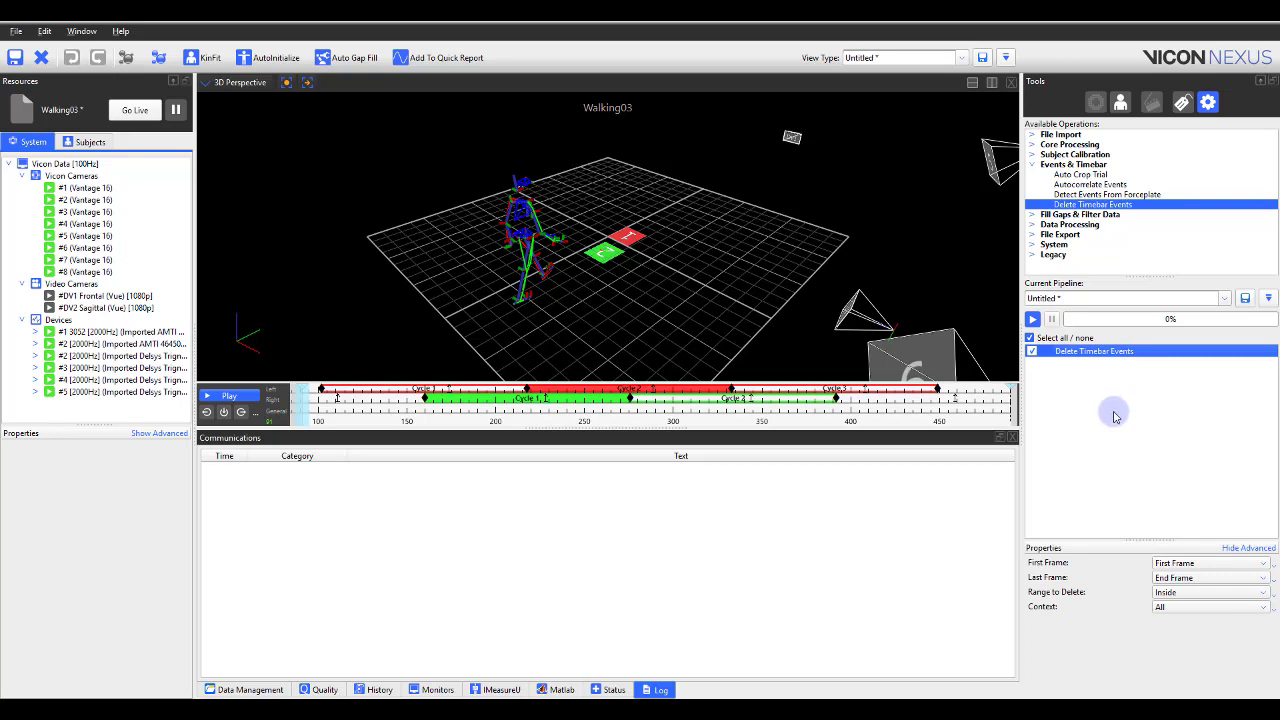
pyautogui.click(1207, 606)
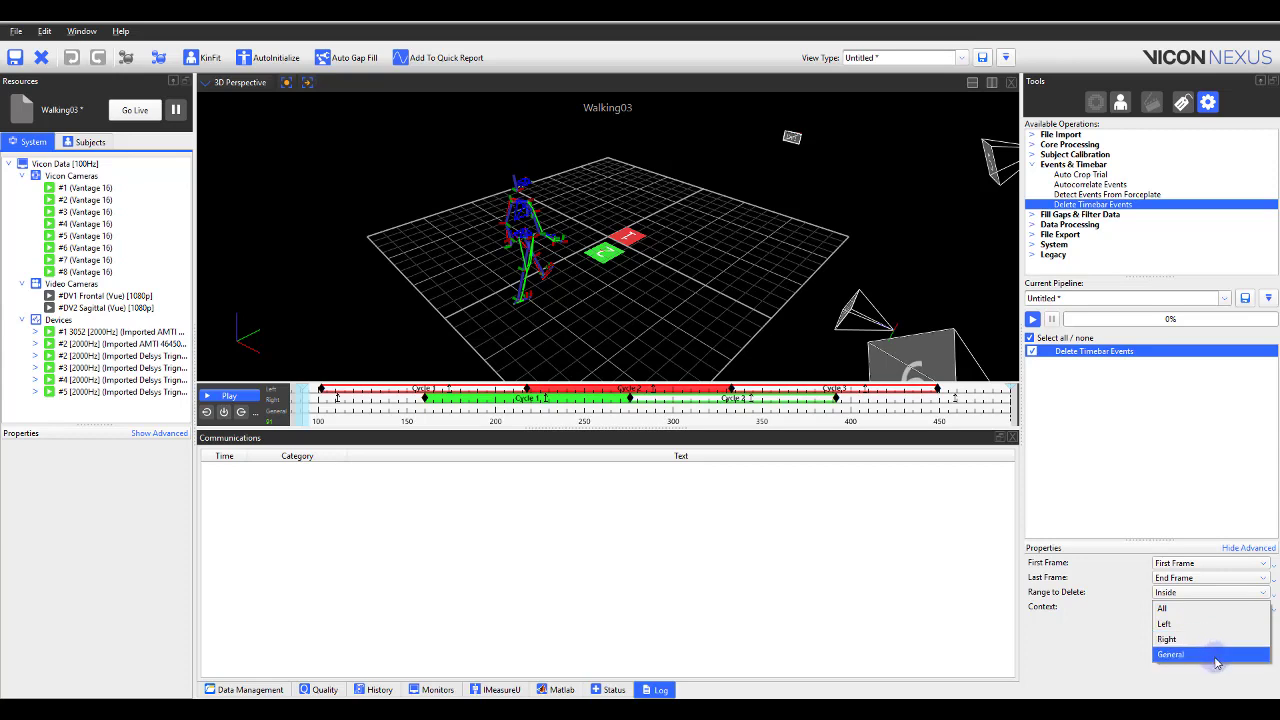
pyautogui.click(1204, 639)
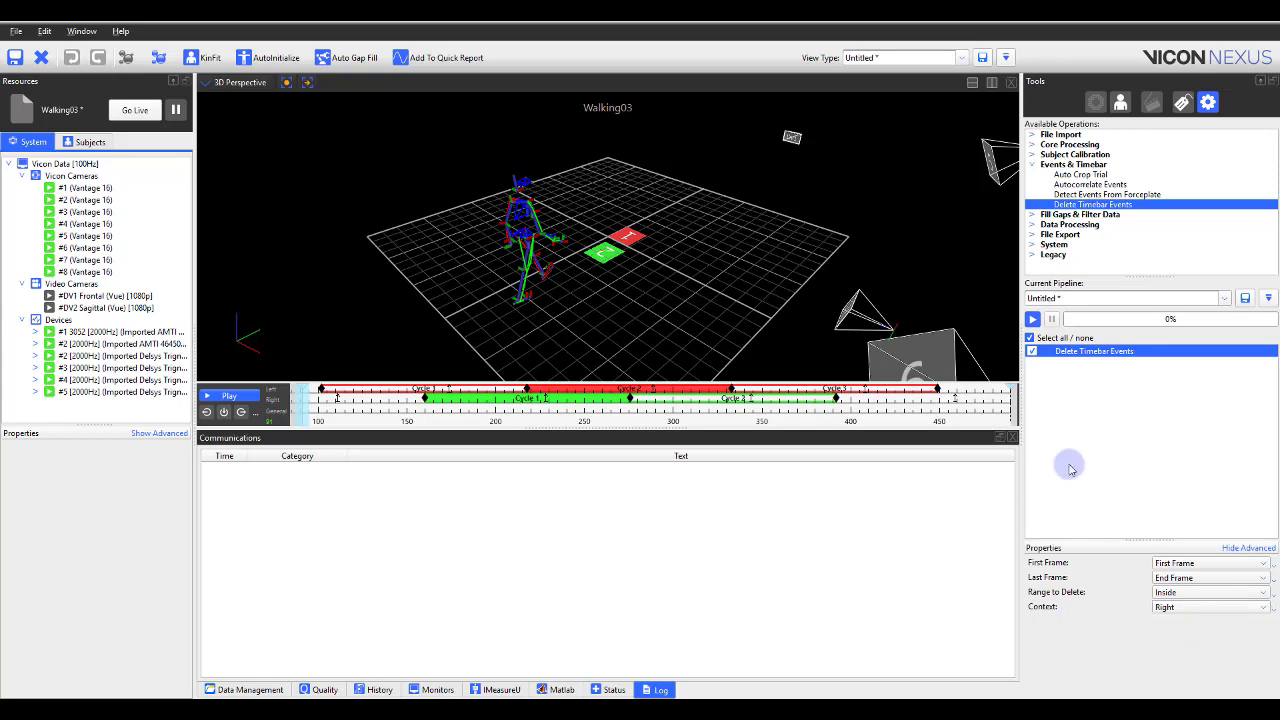
pyautogui.click(1032, 319)
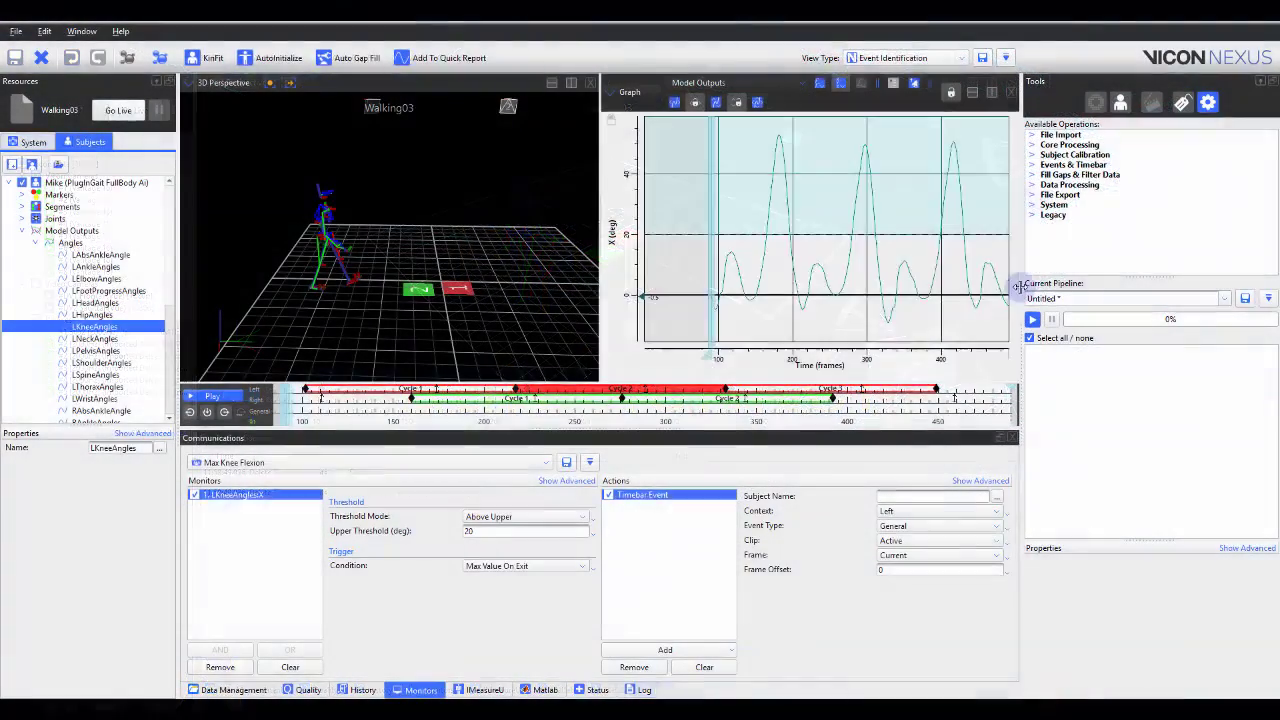
# Add the Run Monitor system operation to the pipeline, choose the Max Knee Flexion monitor configuration and run it.
pyautogui.click(1032, 204)
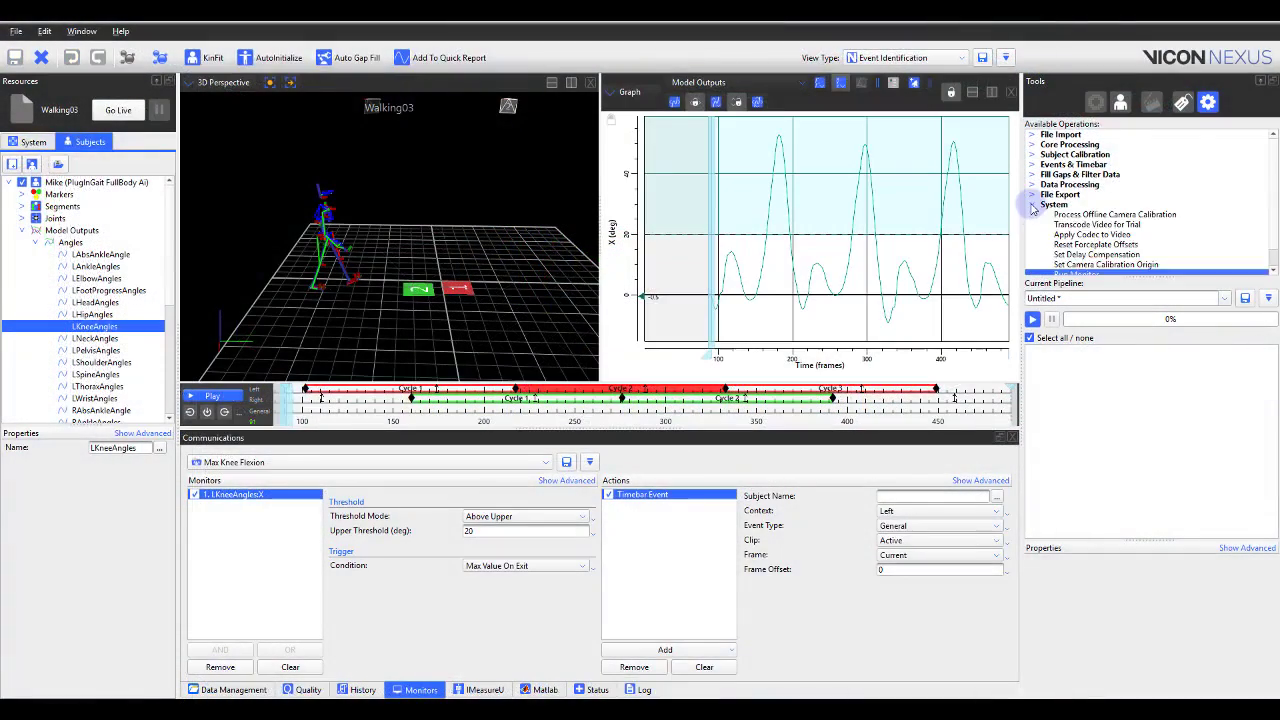
pyautogui.click(1075, 273)
pyautogui.moveTo(1080, 258); pyautogui.dragTo(1089, 358)
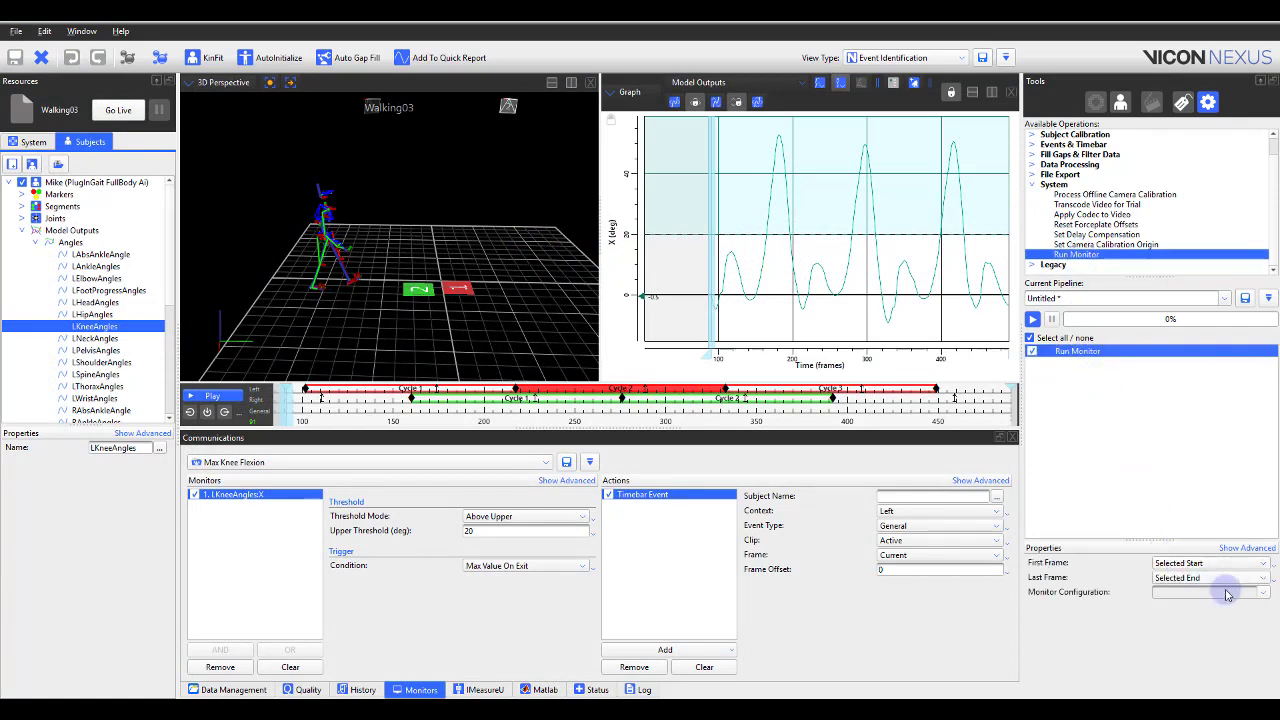
pyautogui.click(1264, 594)
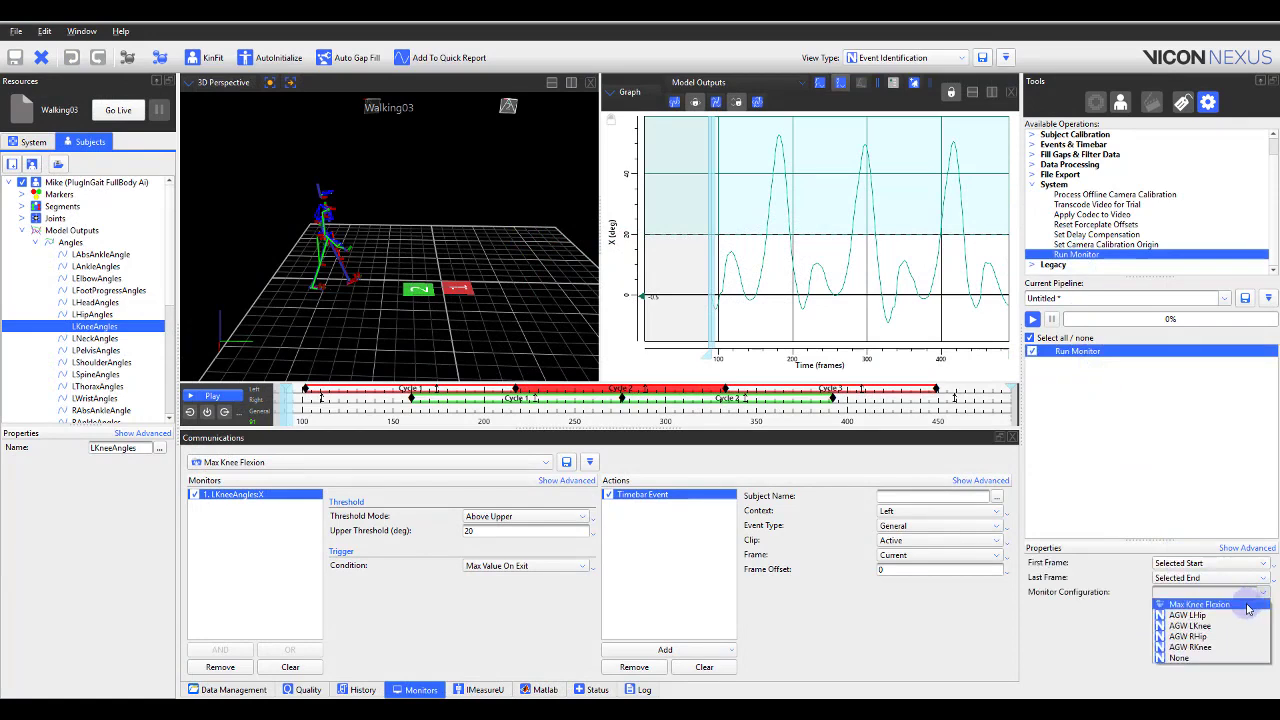
pyautogui.click(1248, 606)
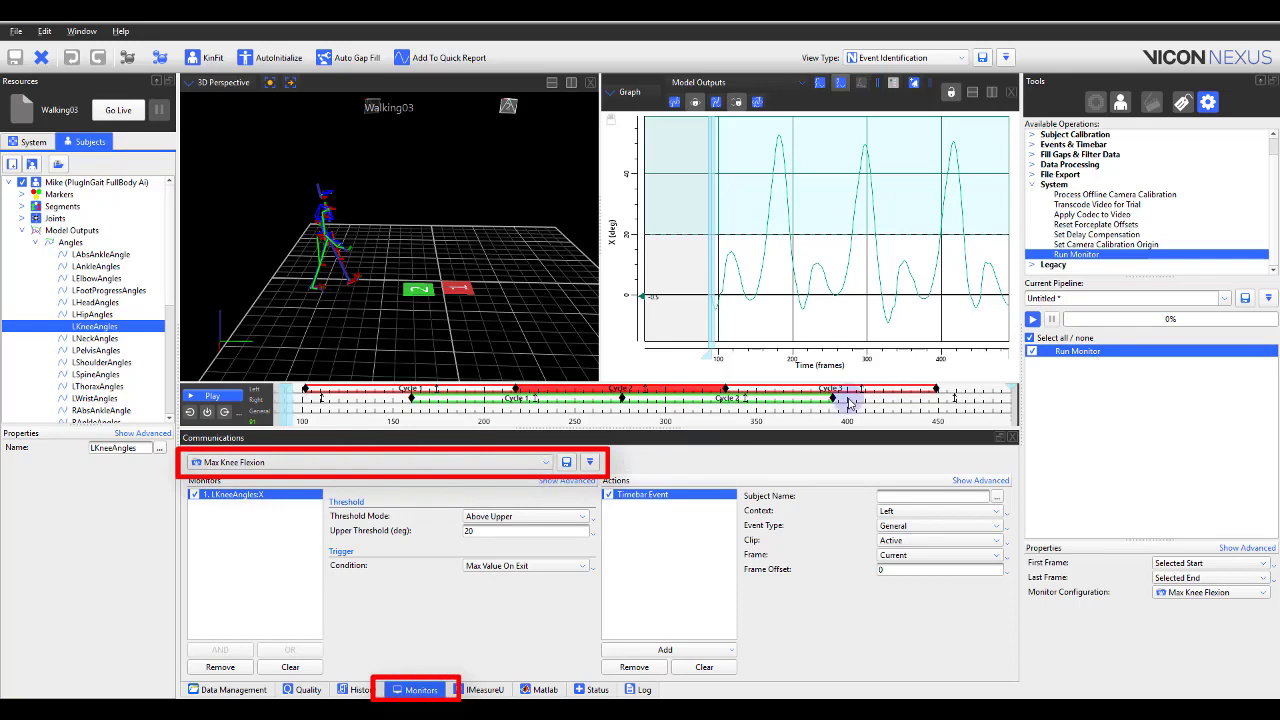
pyautogui.click(1034, 319)
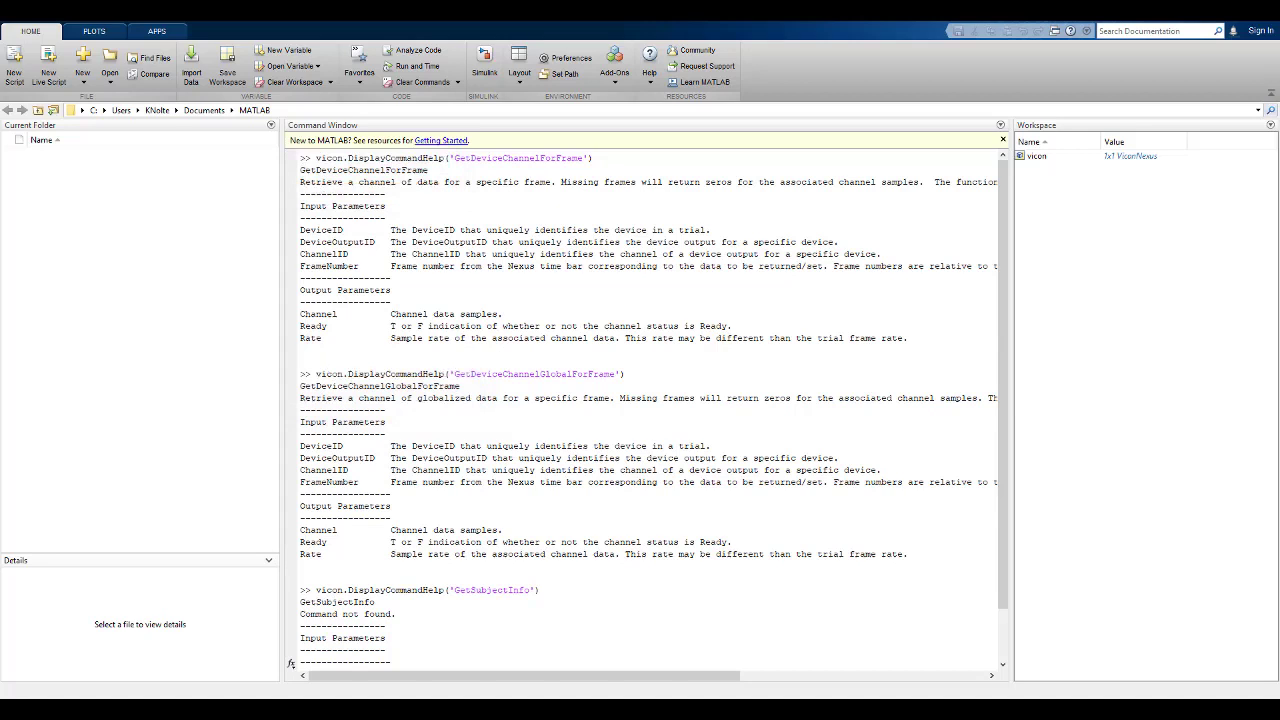
# Examine the vicon.DisplayCommandHelp output in the MATLAB Command Window.
pyautogui.scroll(-2, 803, 594)
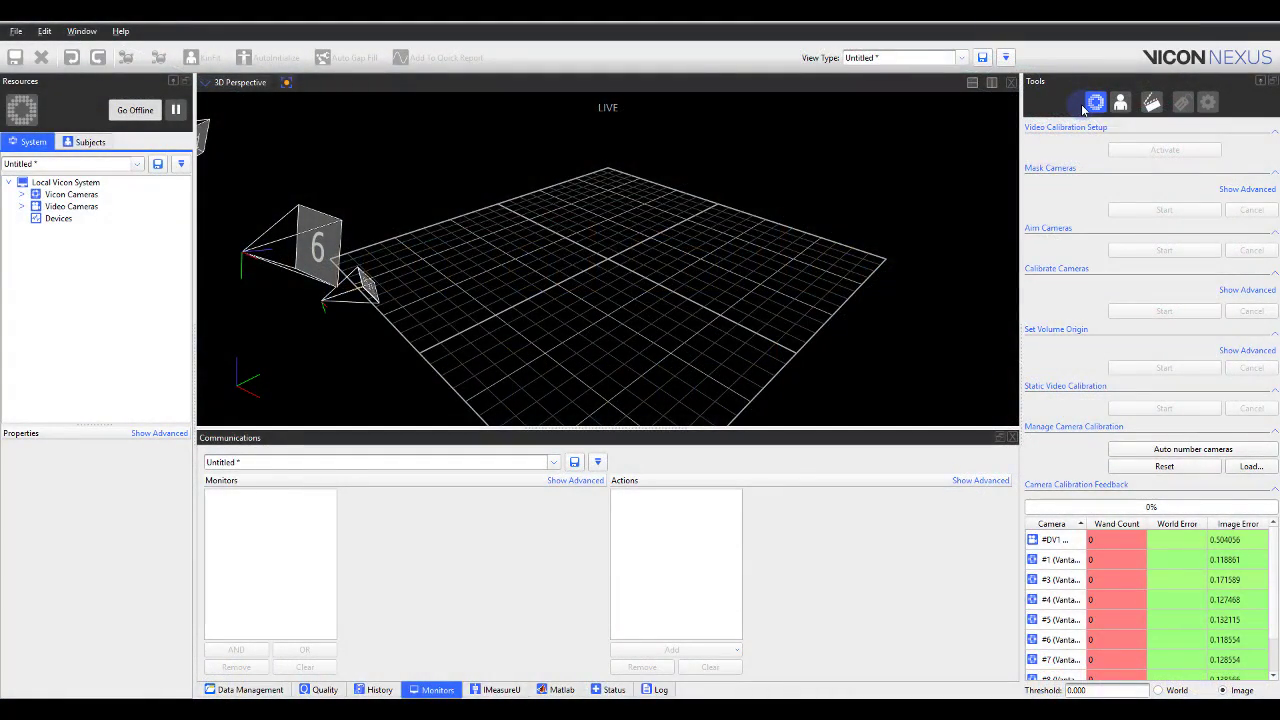
# Show the advanced Set Volume Origin settings and enable Auto Scale.
pyautogui.click(1238, 352)
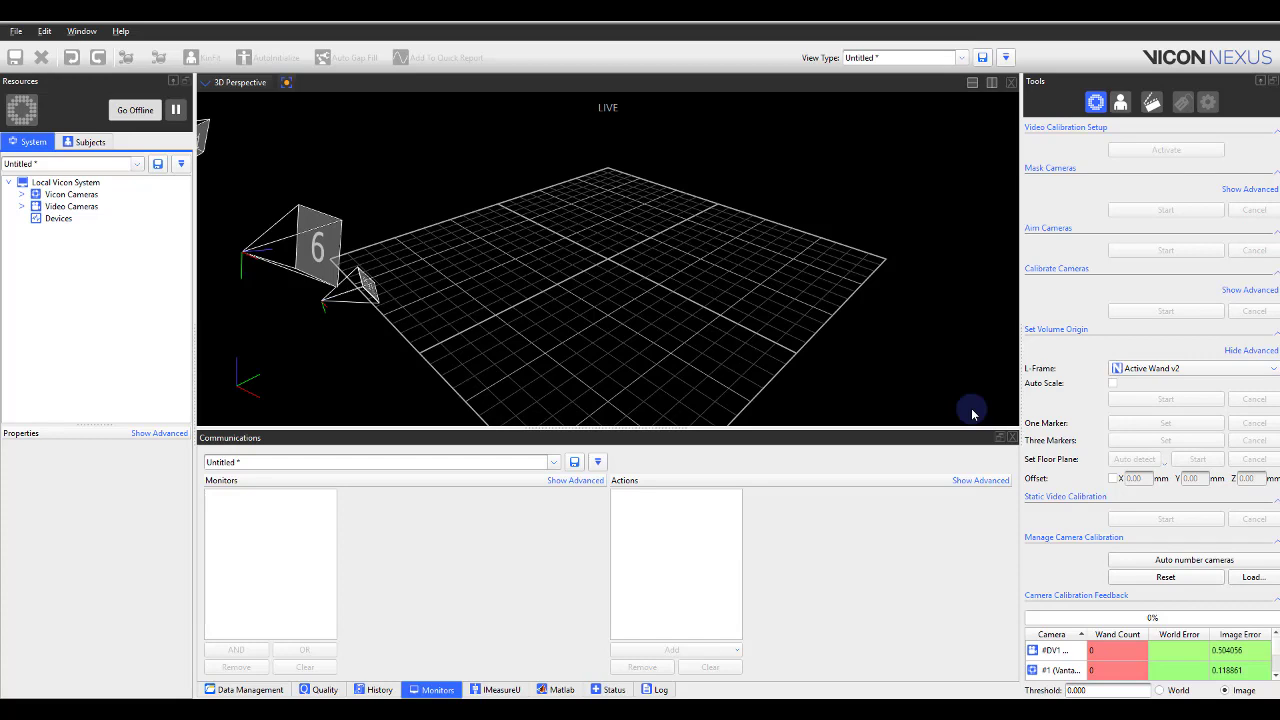
pyautogui.click(1113, 384)
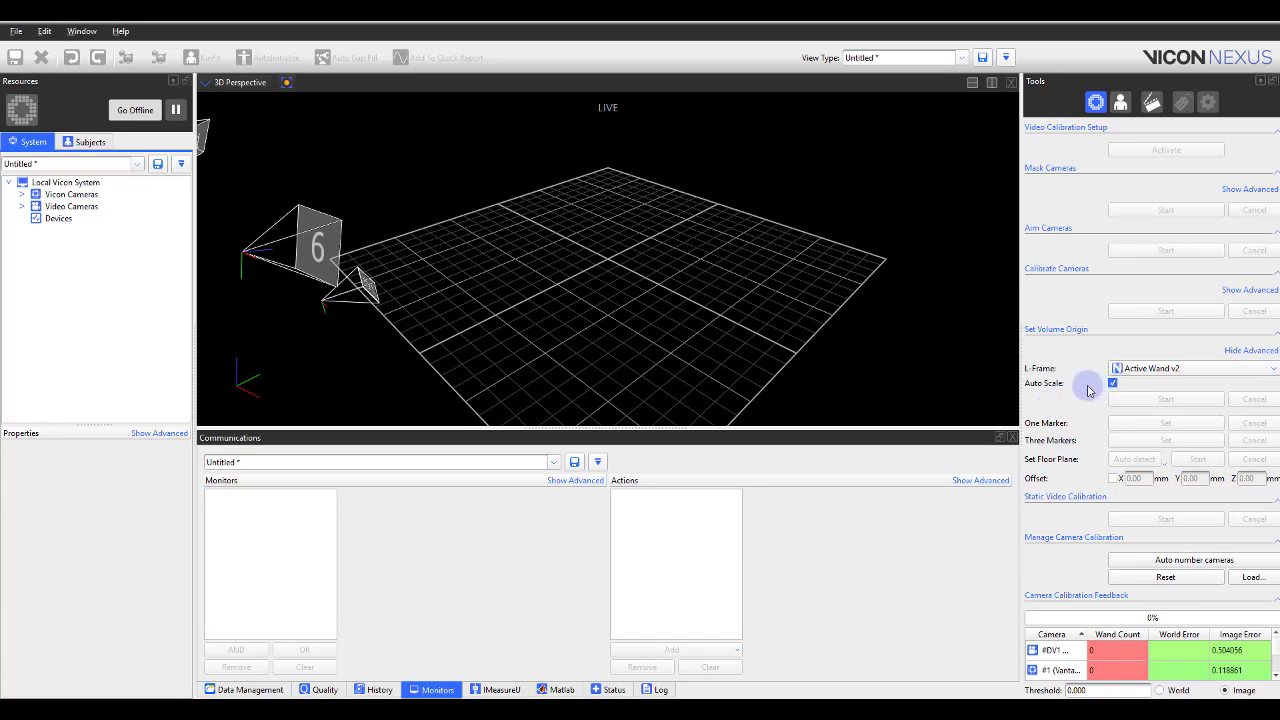